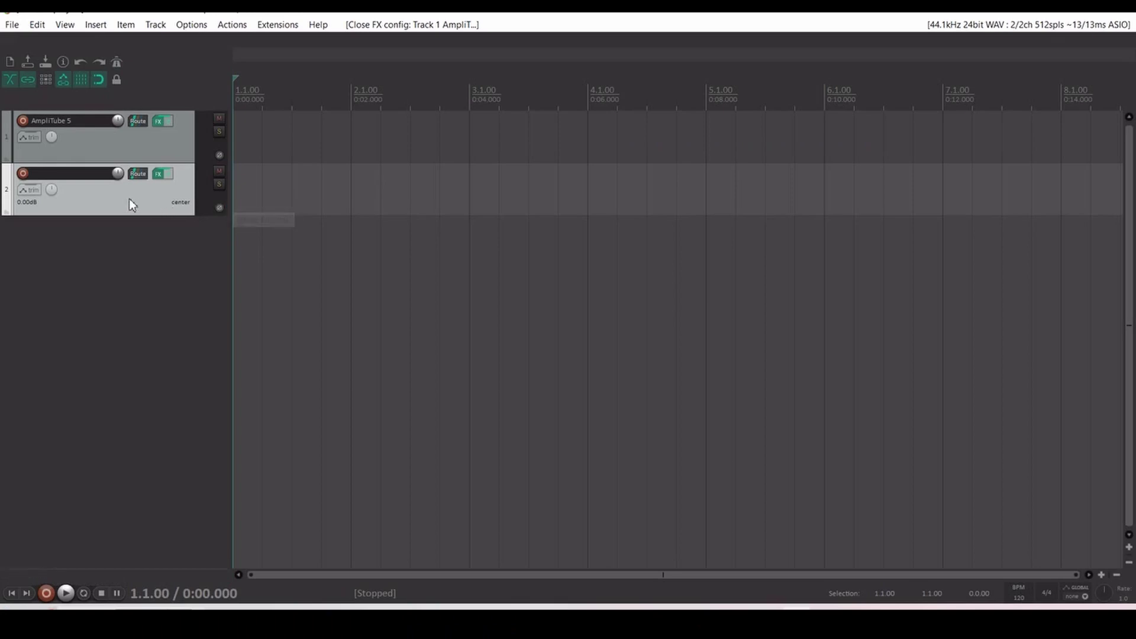
- Remove the unnamed second track from the project
key("Delete")
left_click(525, 357)
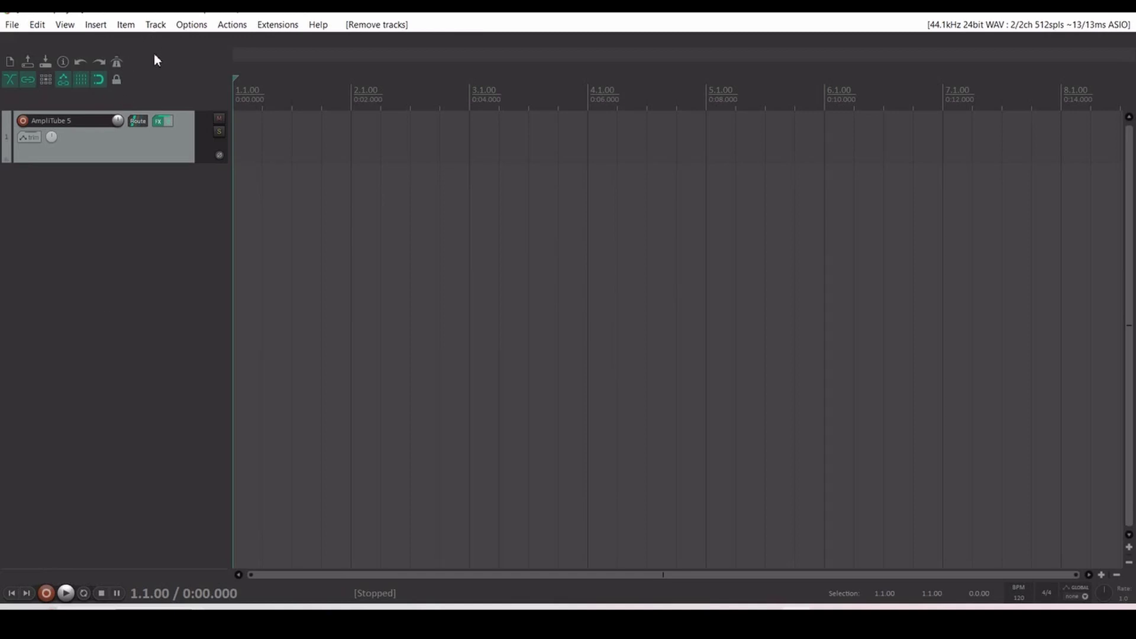
- Float the AmpliTube 5 plug-in of track 1 in its own window, close the FX chain window and reposition the plug-in below the ruler
left_click(160, 121)
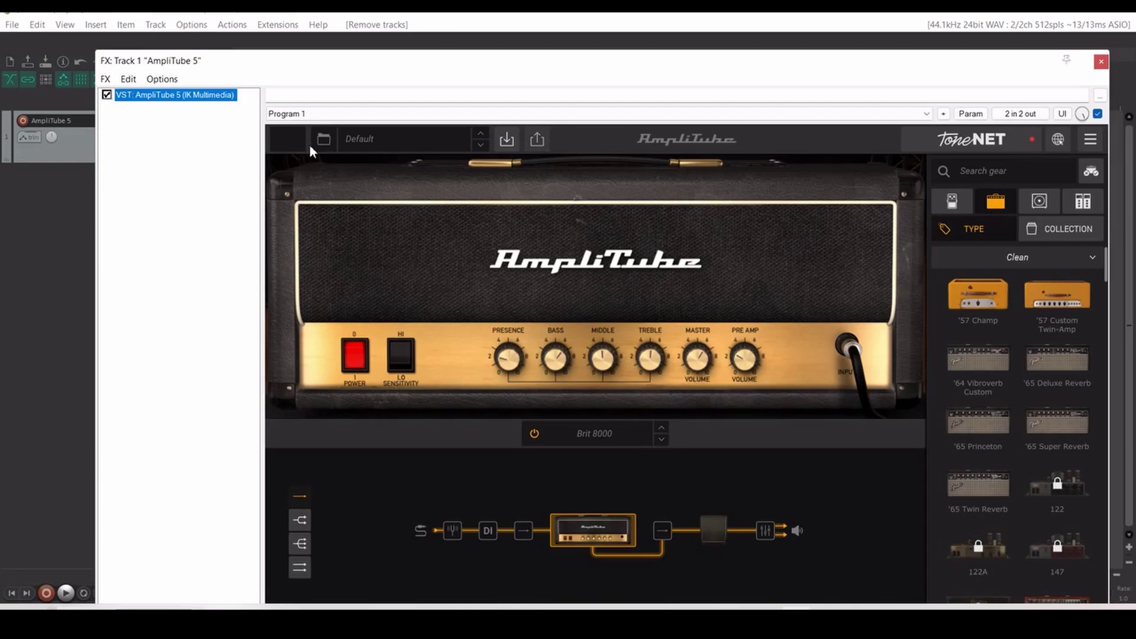
left_click(106, 79)
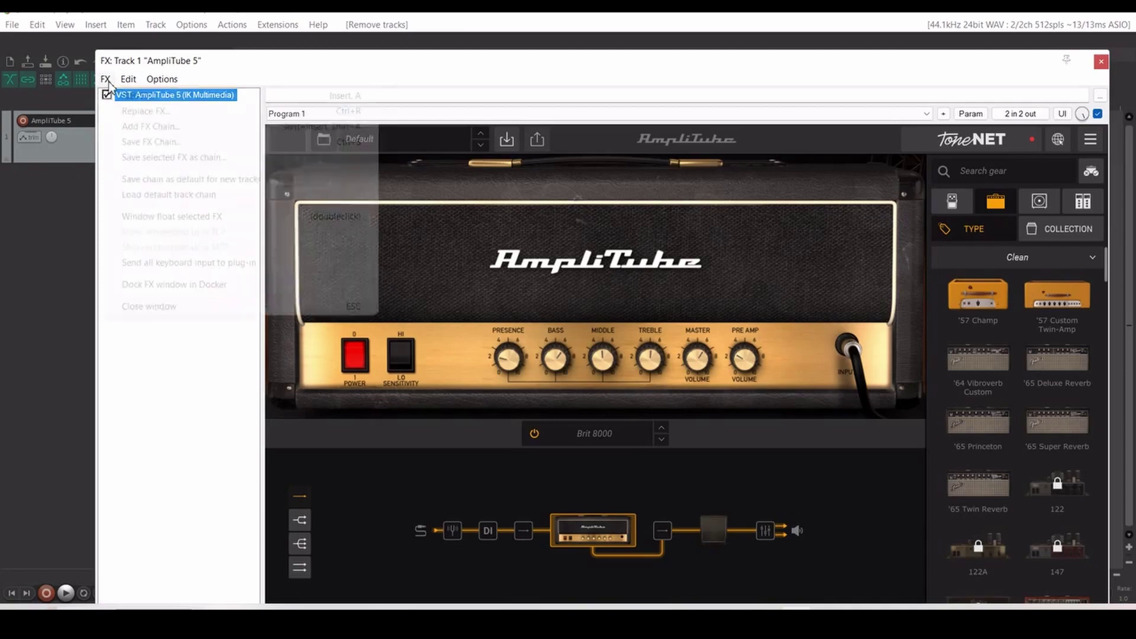
left_click(165, 218)
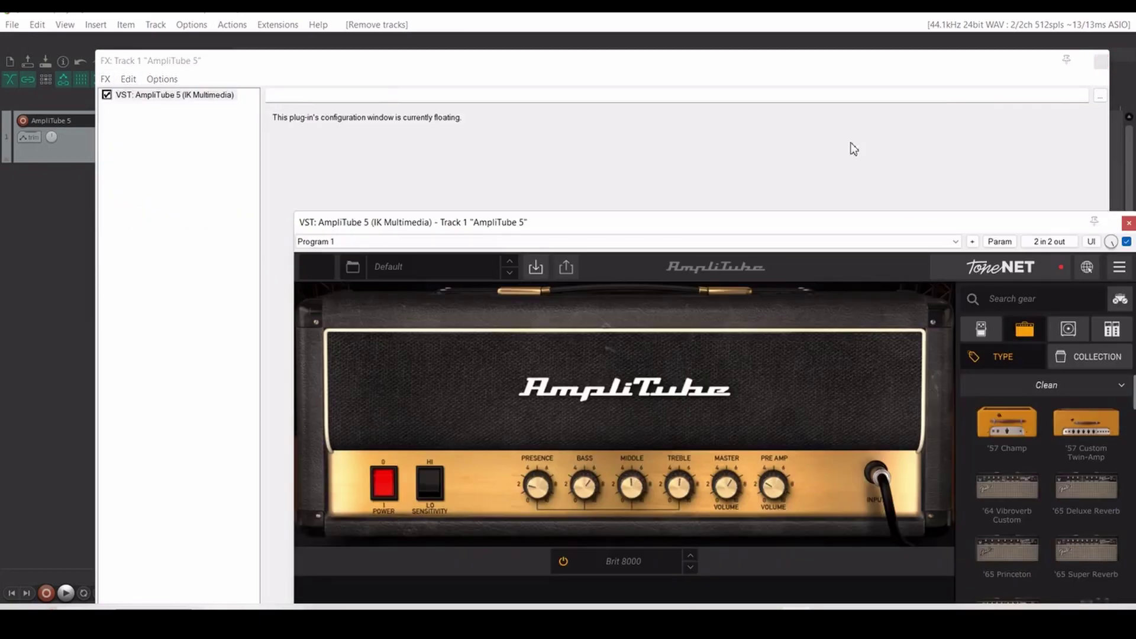
left_click(1101, 62)
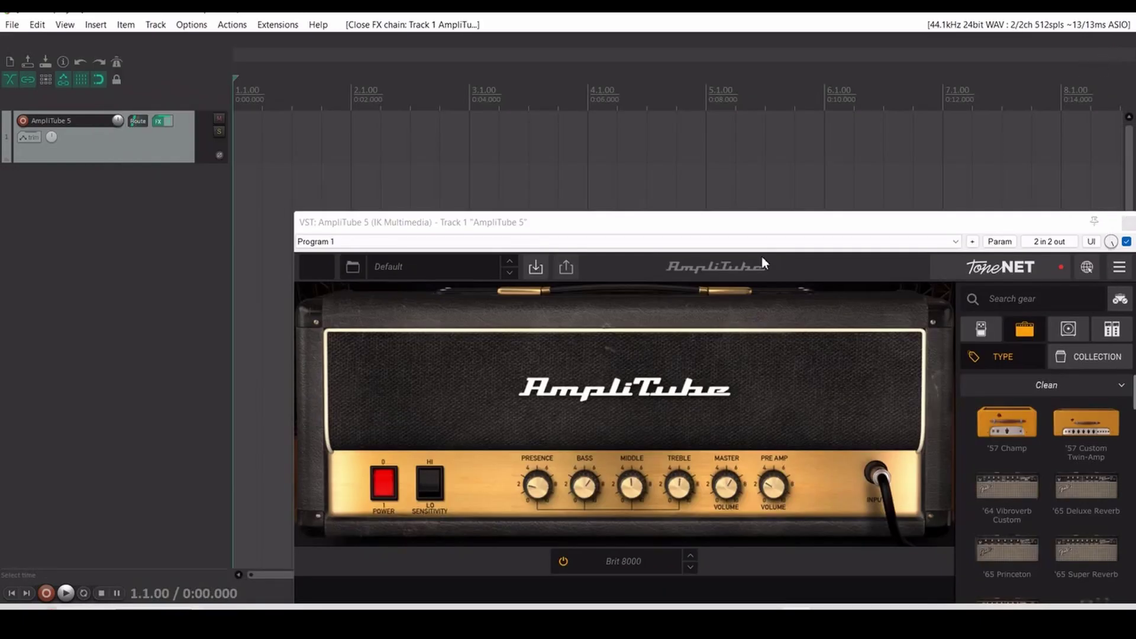
left_click_drag(811, 228, 805, 181)
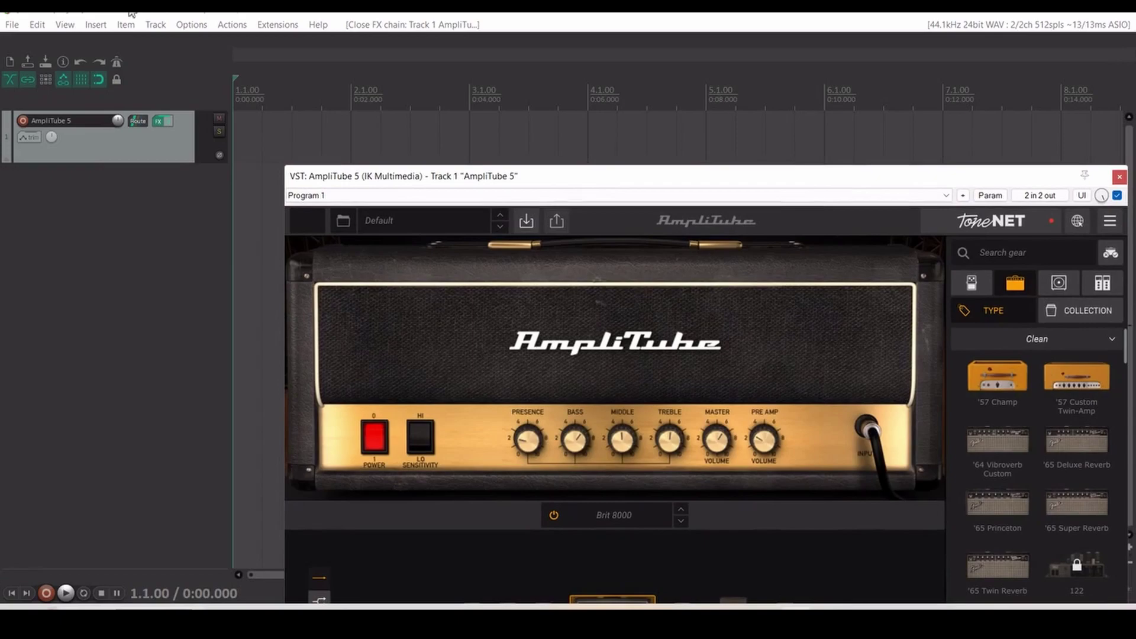
- Insert a new track, add the Cockos ReaControlMIDI plug-in to it and place its window beside AmpliTube 5
left_click(156, 25)
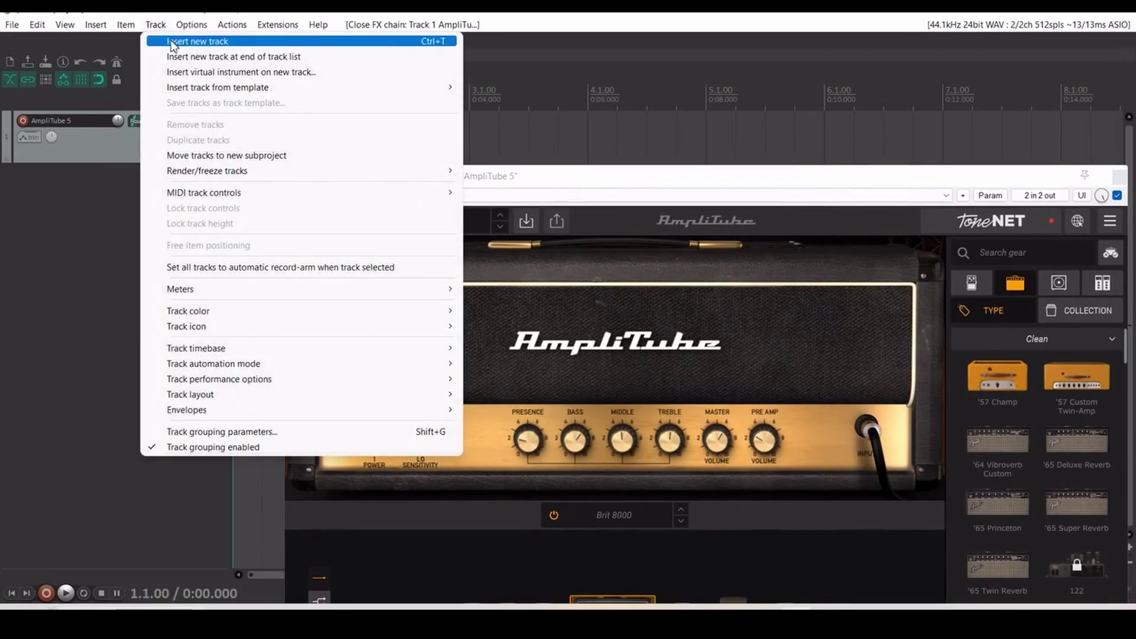
left_click(177, 41)
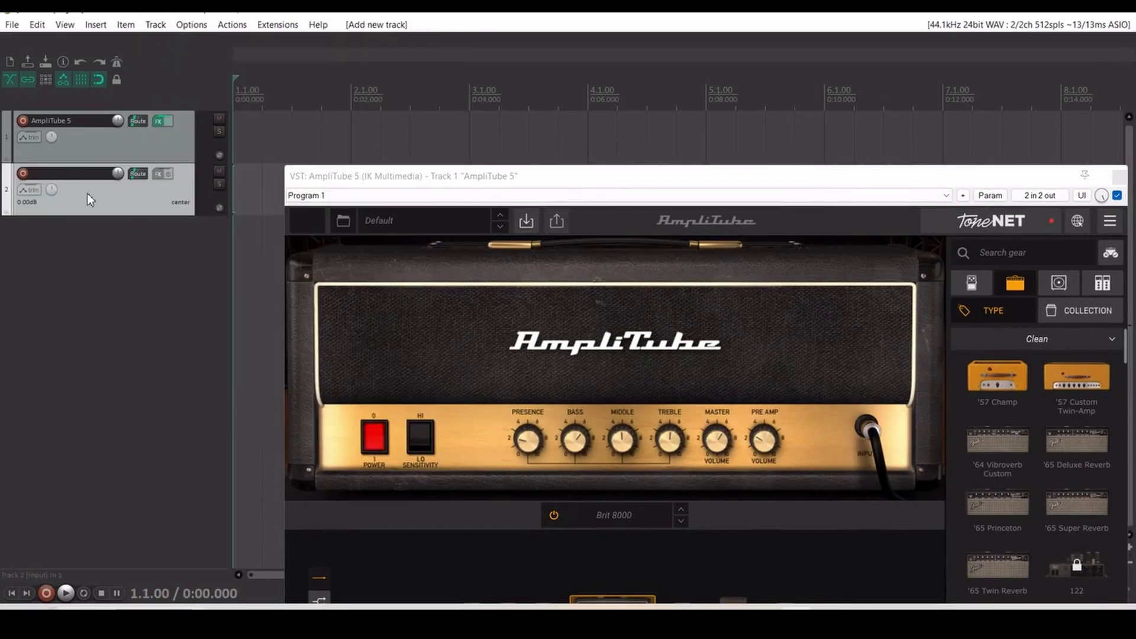
left_click(158, 173)
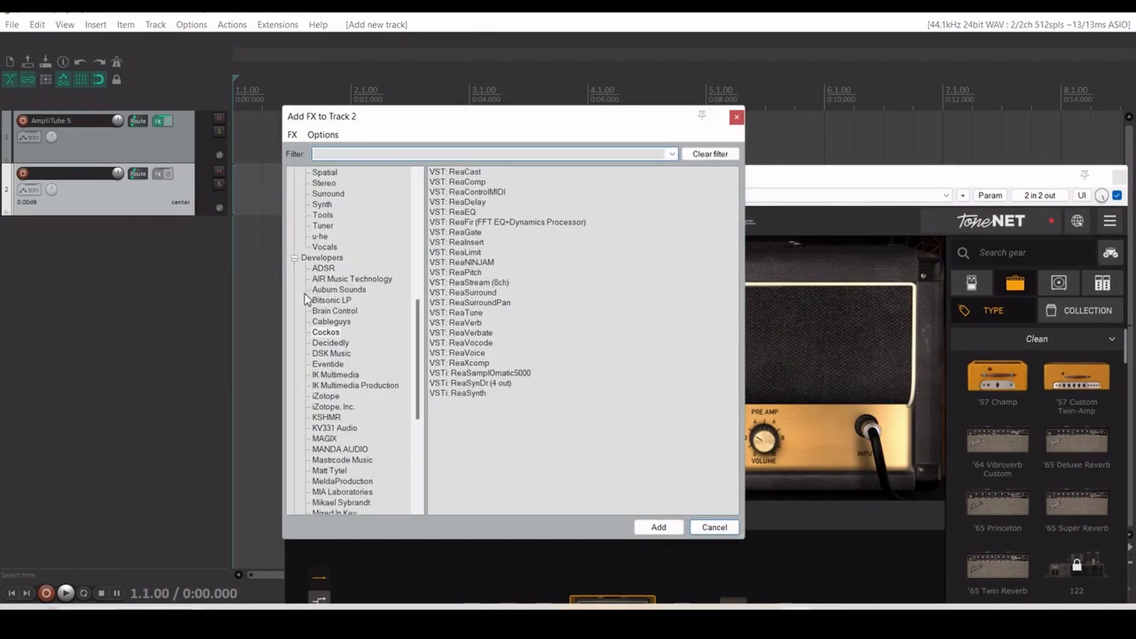
left_click(327, 333)
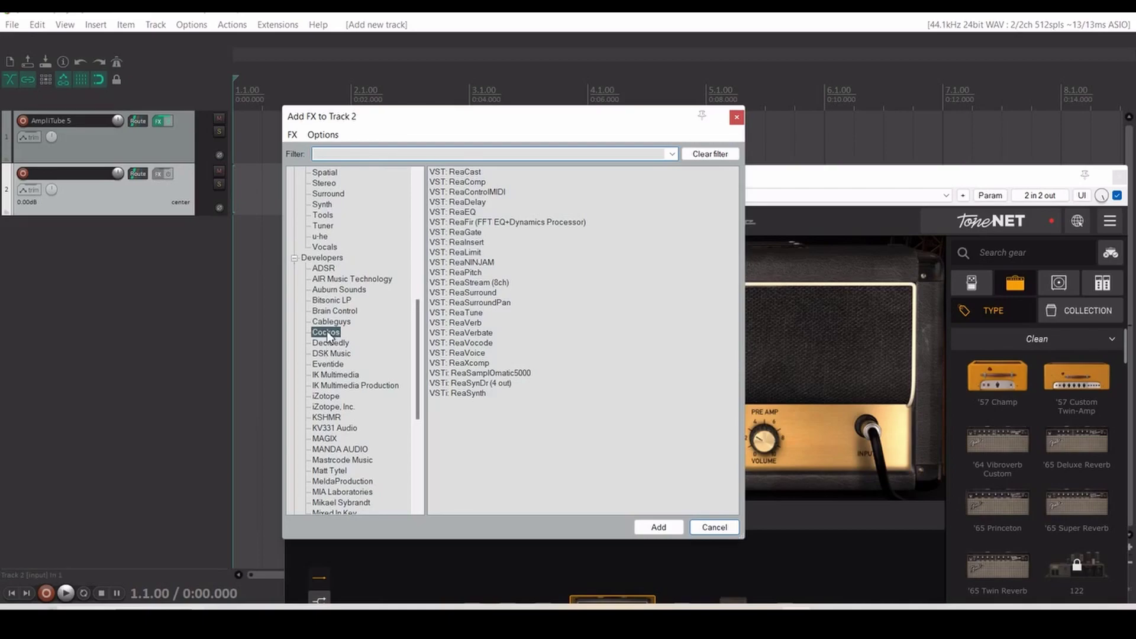
double_click(480, 195)
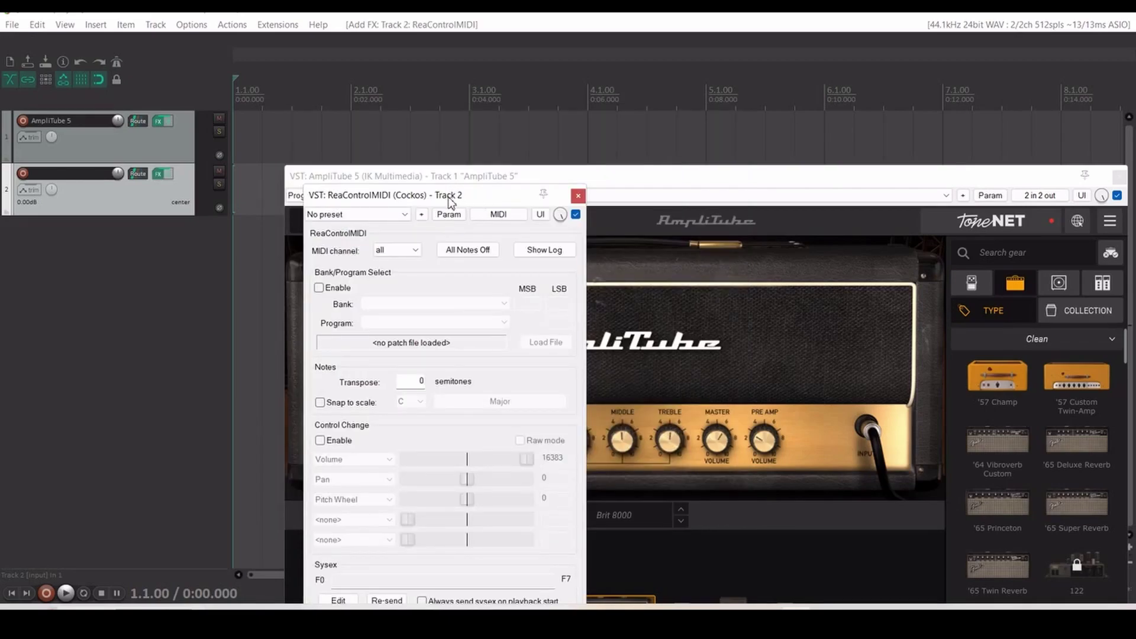
left_click_drag(451, 201, 160, 237)
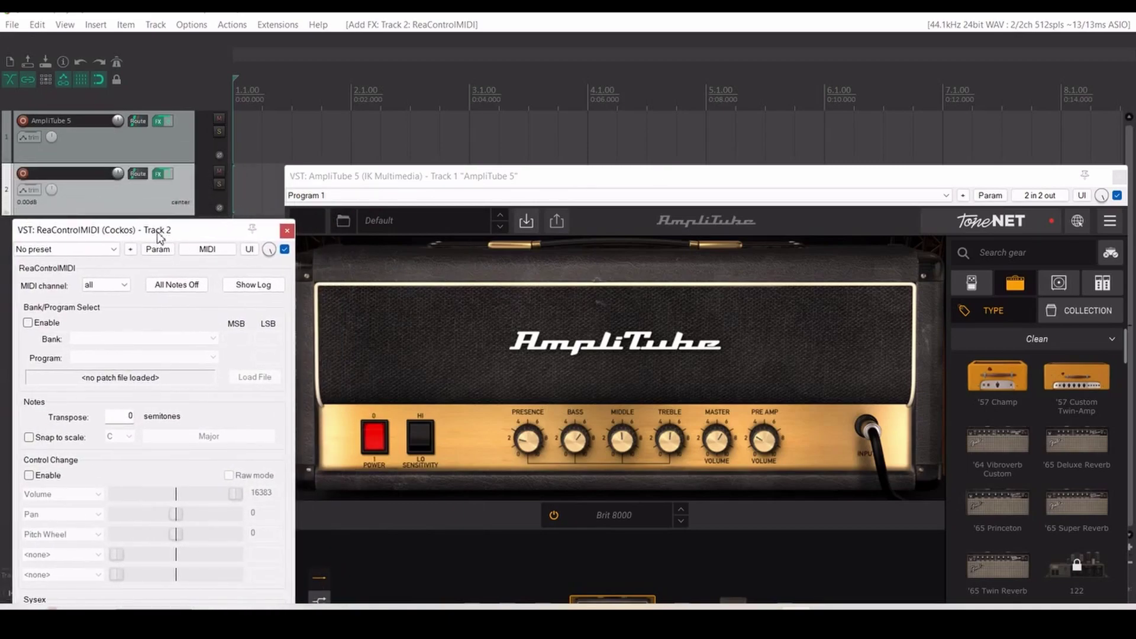
- Enable Bank/Program Select in ReaControlMIDI and load the GM.reabank definition file
left_click(28, 325)
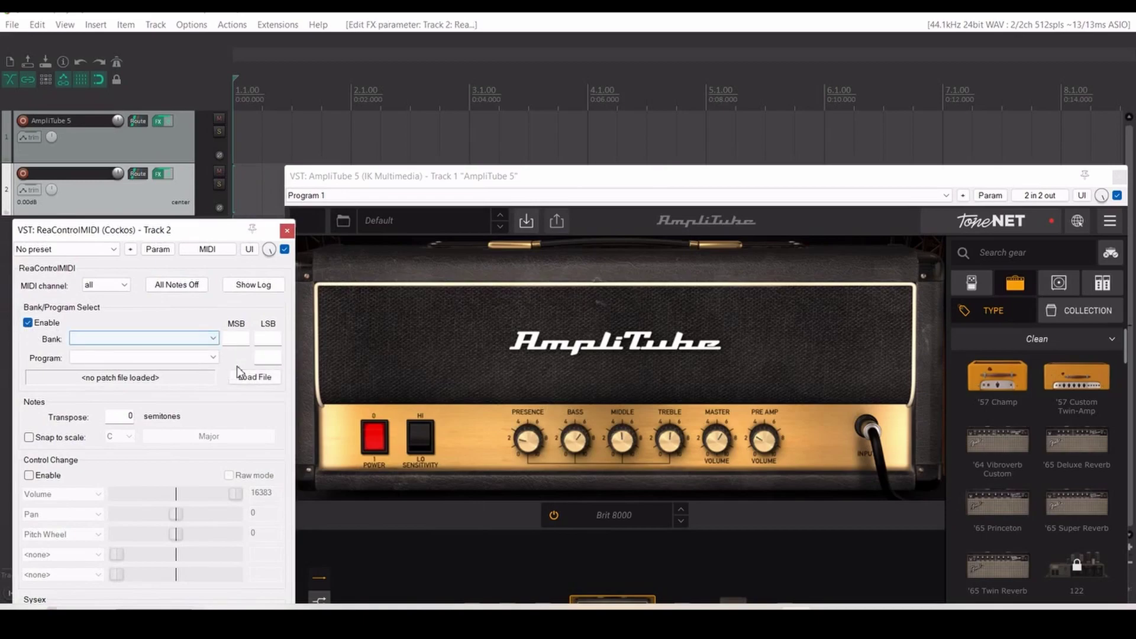
left_click(254, 377)
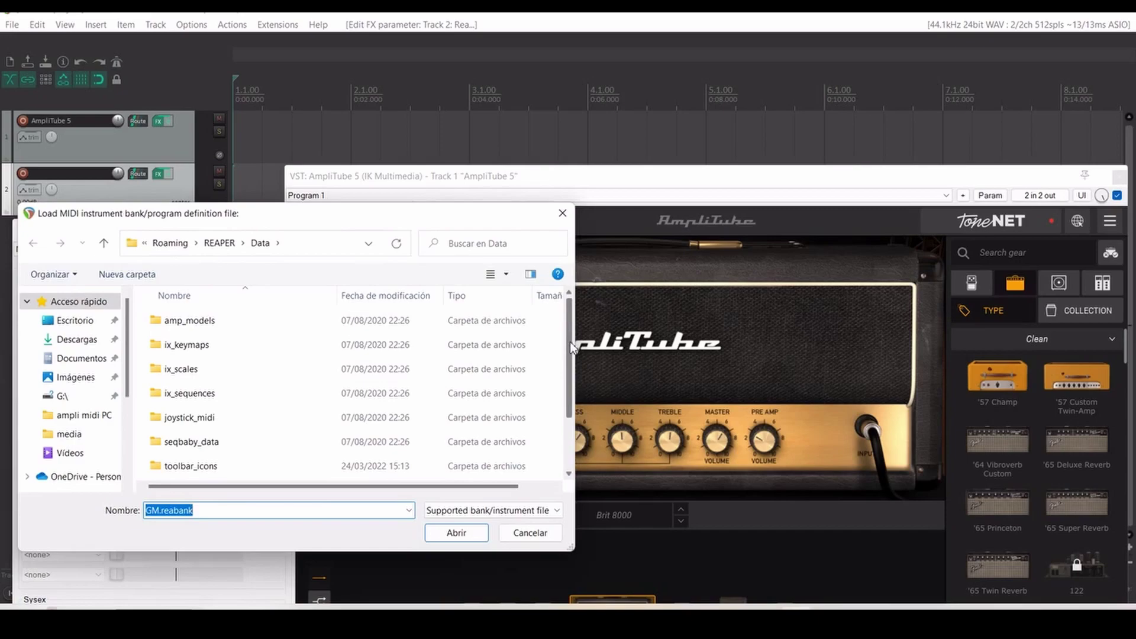
scroll(572, 348, "down", 1)
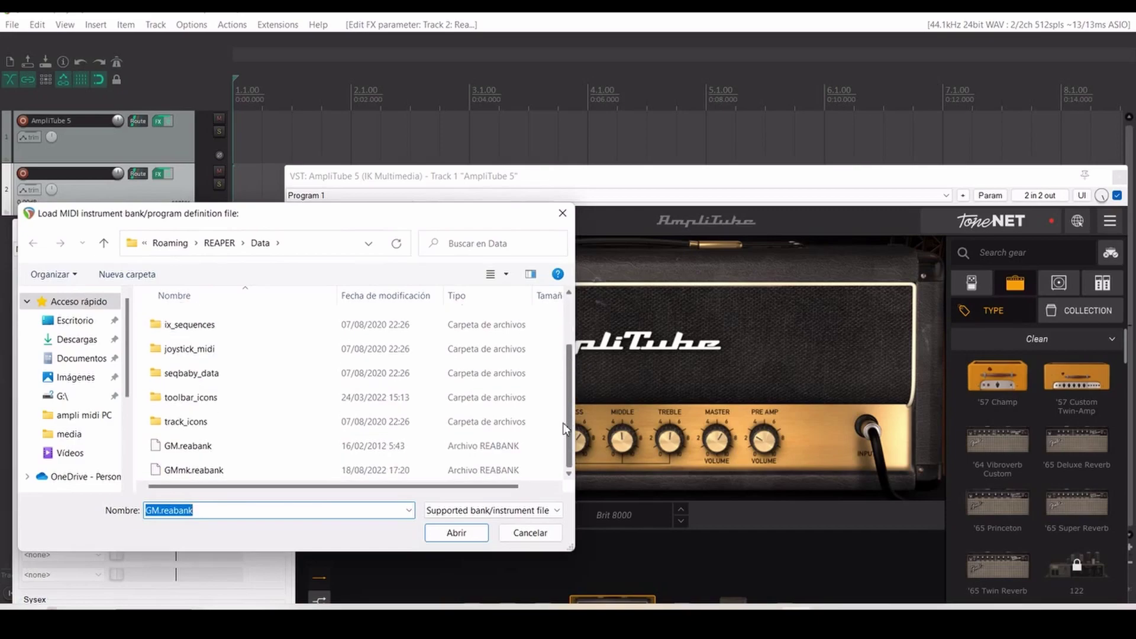
left_click(208, 453)
left_click(456, 532)
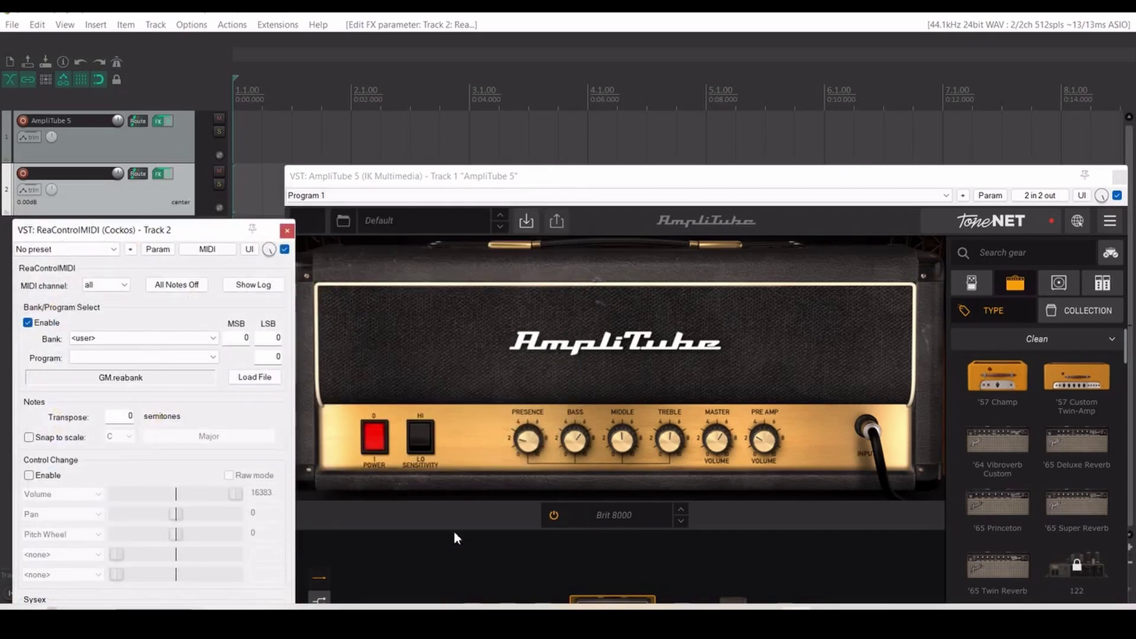
- Set the ReaControlMIDI bank to General MIDI and review the available programs
left_click(168, 339)
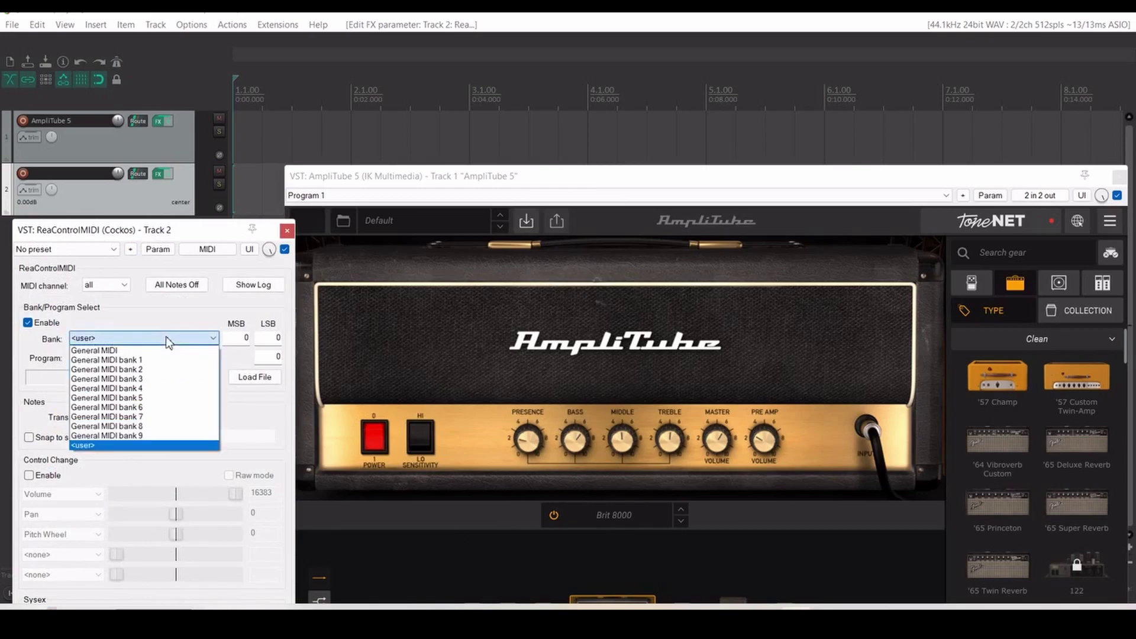
left_click(128, 351)
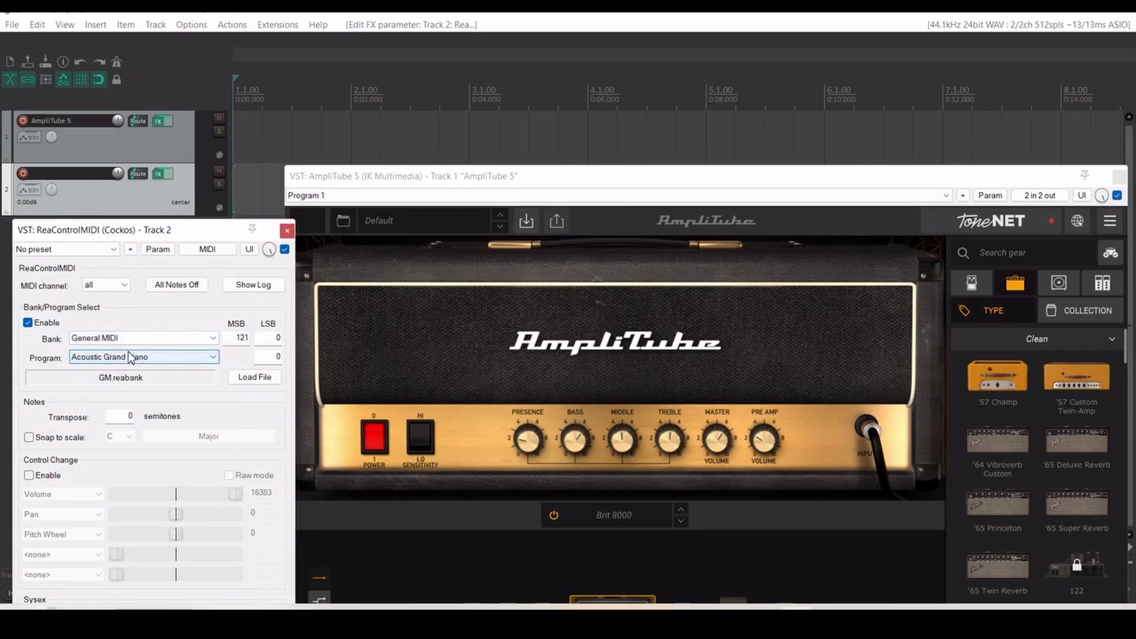
left_click(127, 358)
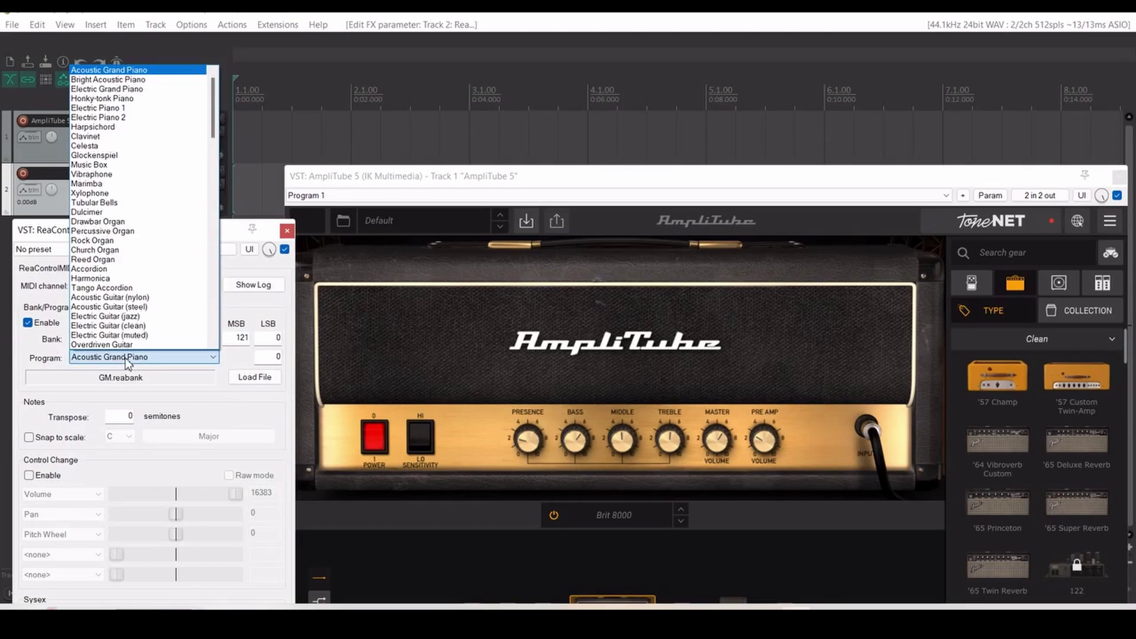
left_click(126, 359)
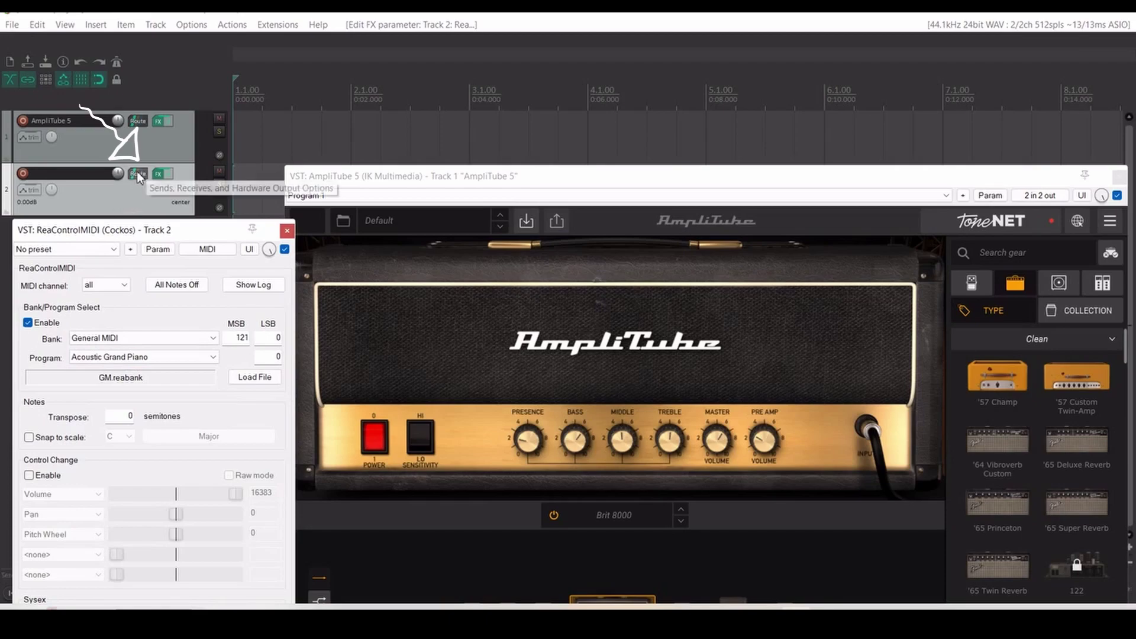
- Route track 2 to the AmpliTube 5 track with a send and close the send controls
left_click_drag(140, 170, 137, 146)
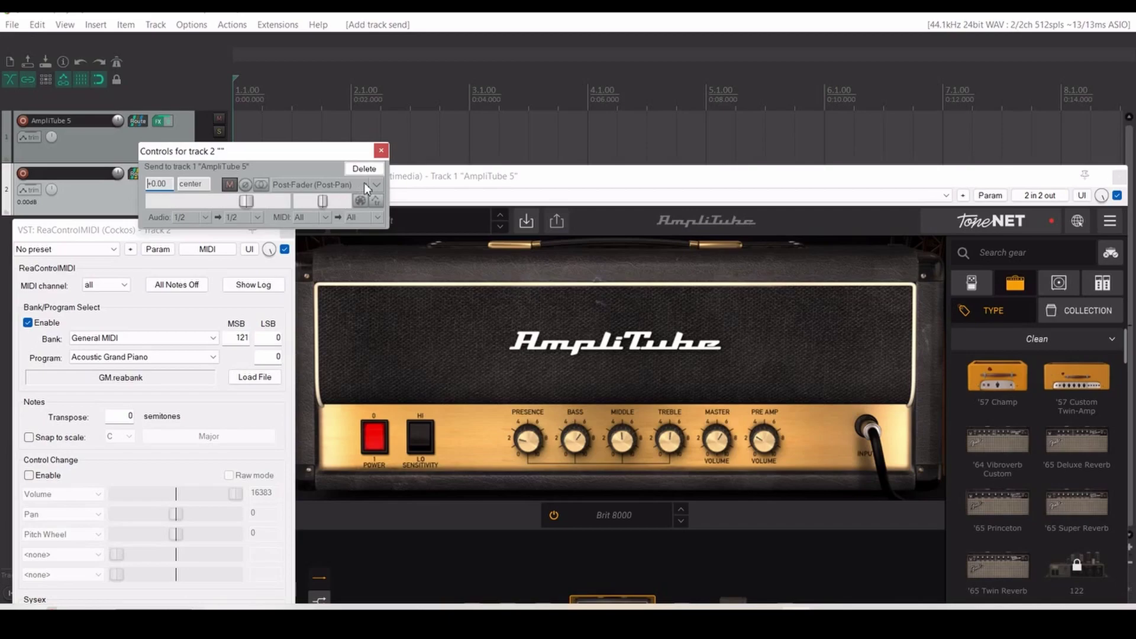
left_click(381, 151)
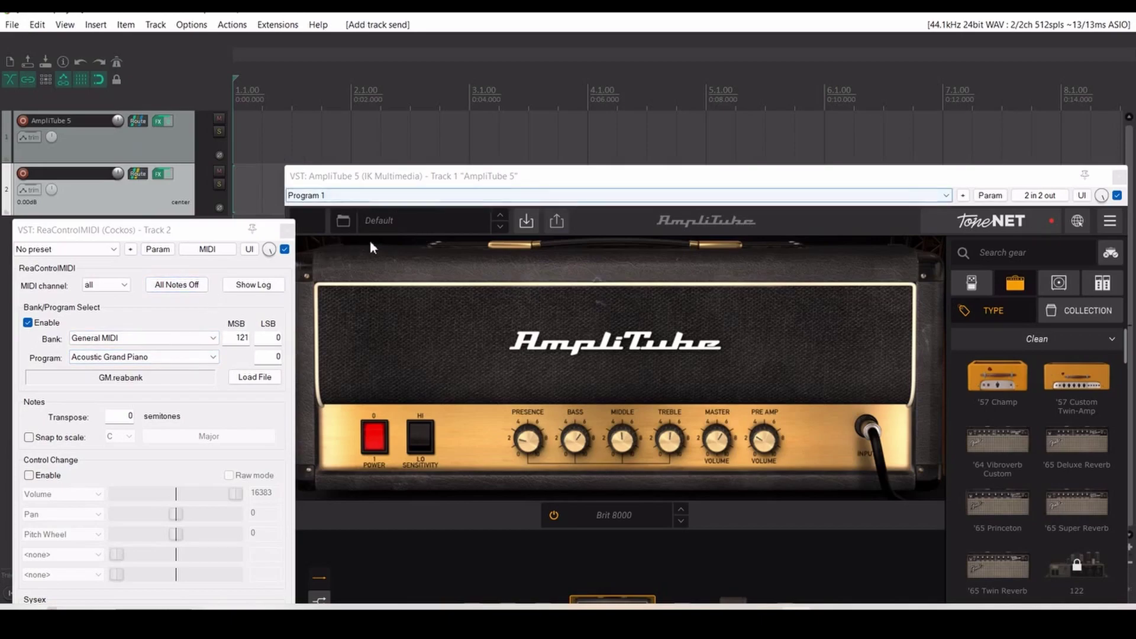
- Change the ReaControlMIDI program to Electric Piano 1 to switch the AmpliTube preset
left_click(145, 364)
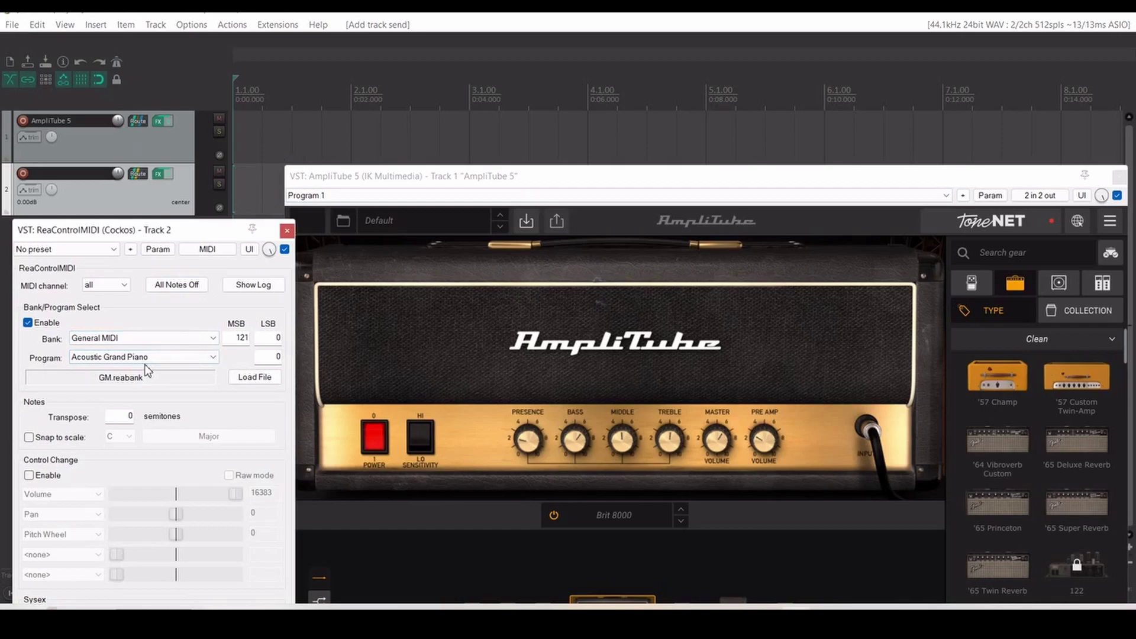
left_click(159, 360)
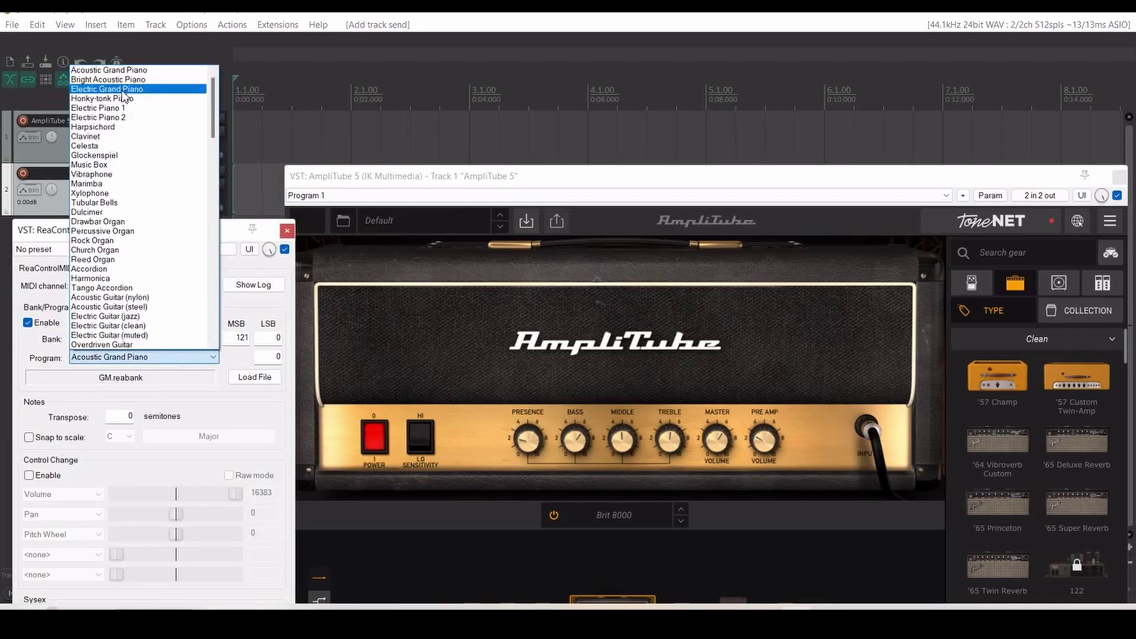
left_click(116, 109)
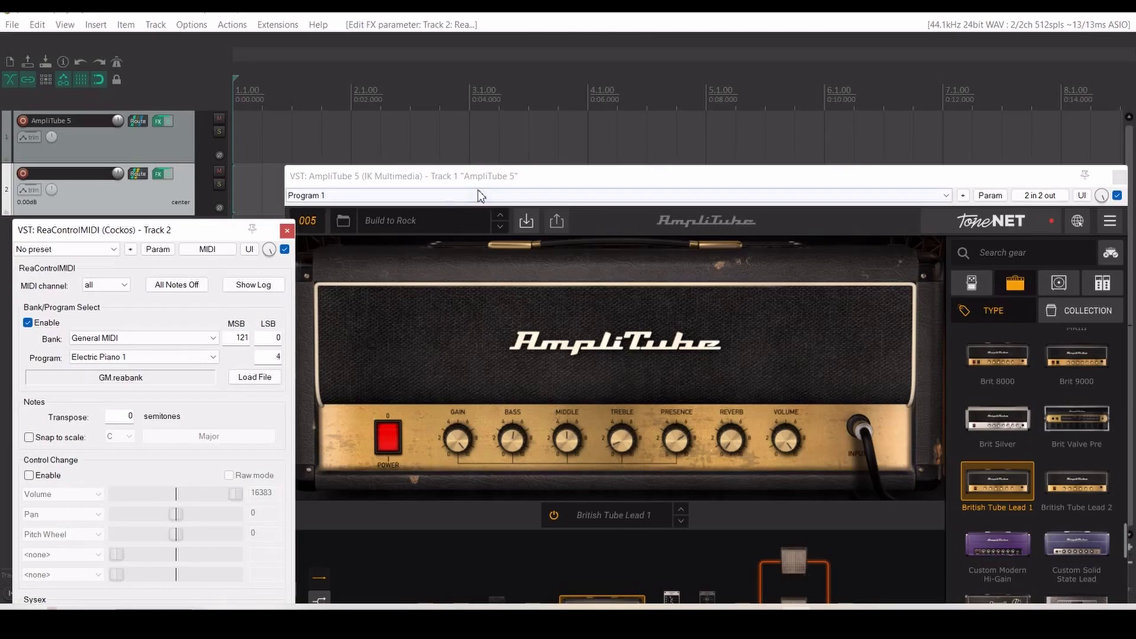
- Close the ReaControlMIDI window and reposition the floating AmpliTube 5 window
left_click(500, 181)
left_click_drag(502, 187, 501, 192)
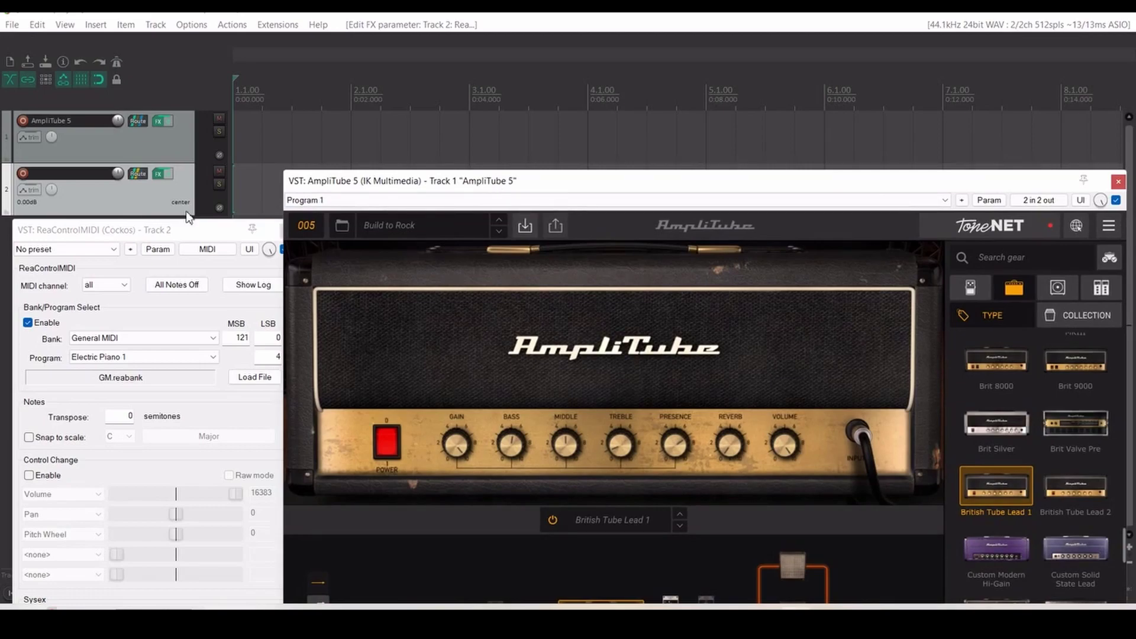
left_click(163, 236)
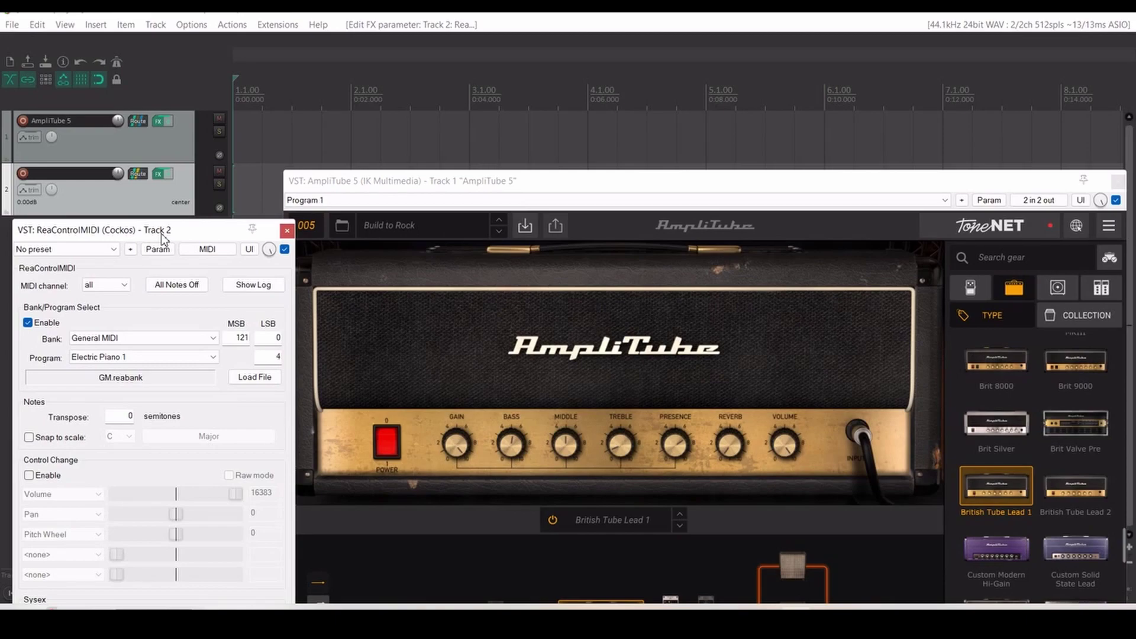
left_click(288, 233)
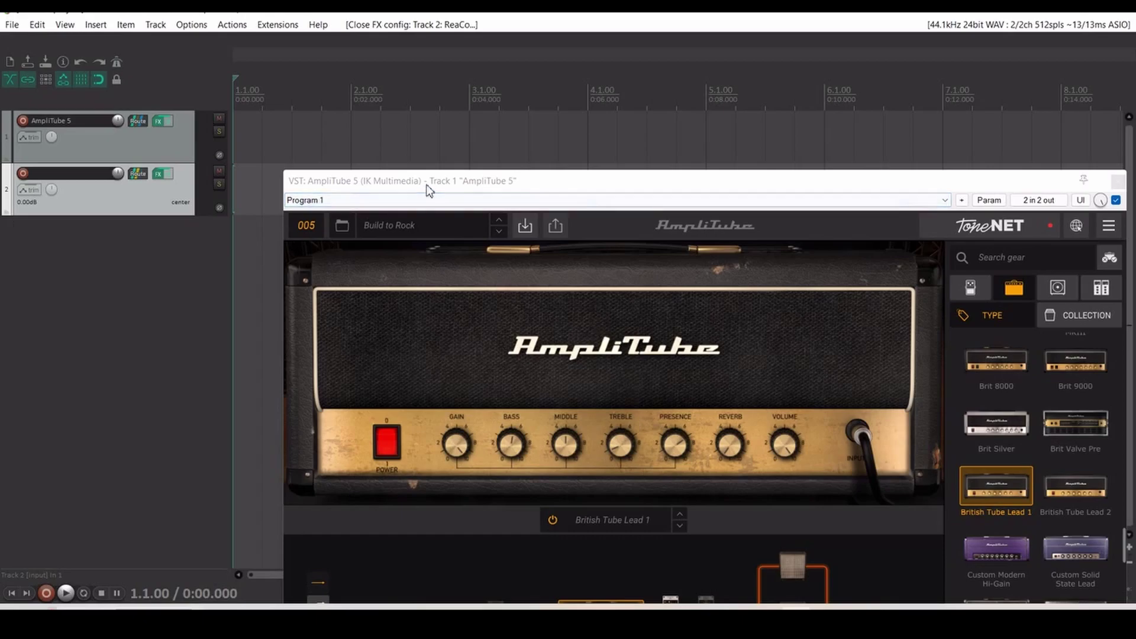
left_click_drag(427, 189, 387, 207)
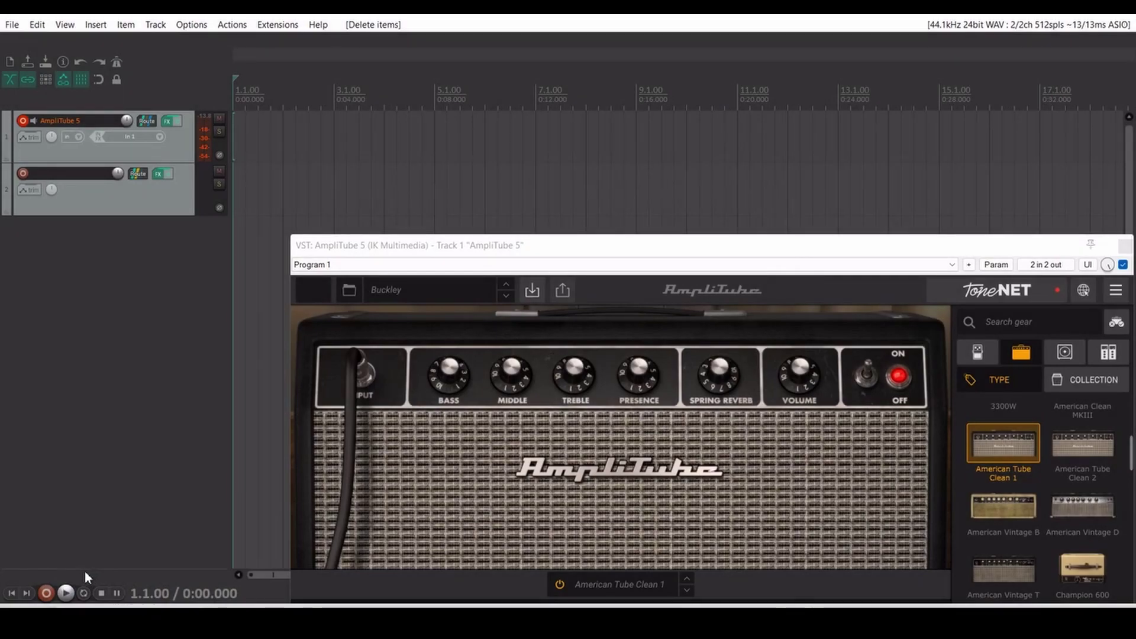
- Record an audio take of about 30 seconds on the AmpliTube 5 track and save the recorded media
left_click(46, 594)
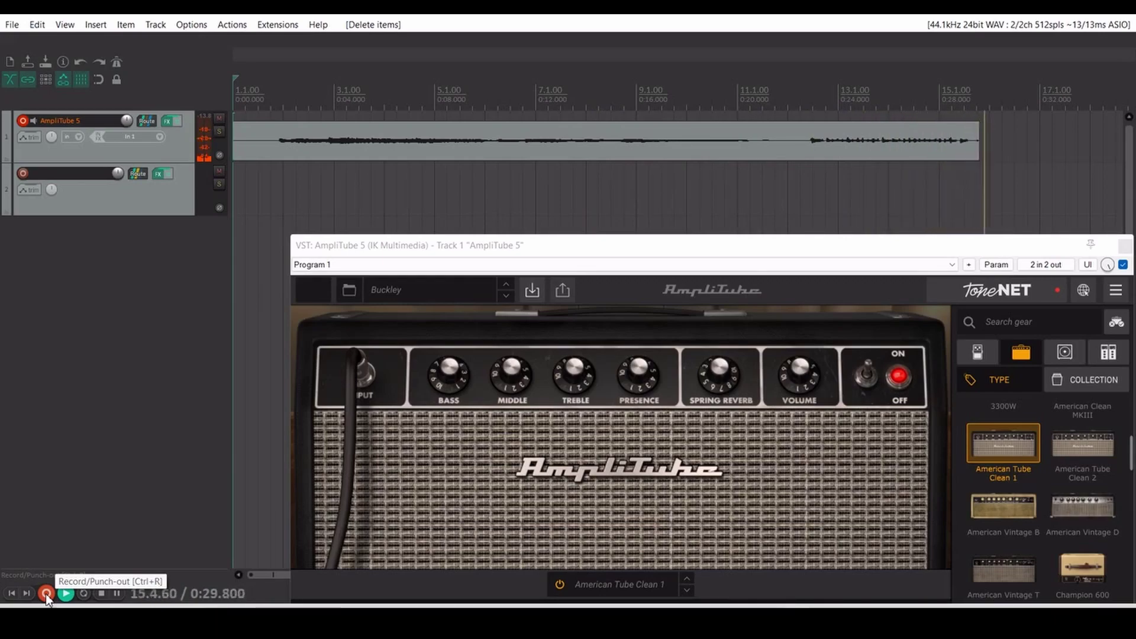
left_click(47, 593)
key("Return")
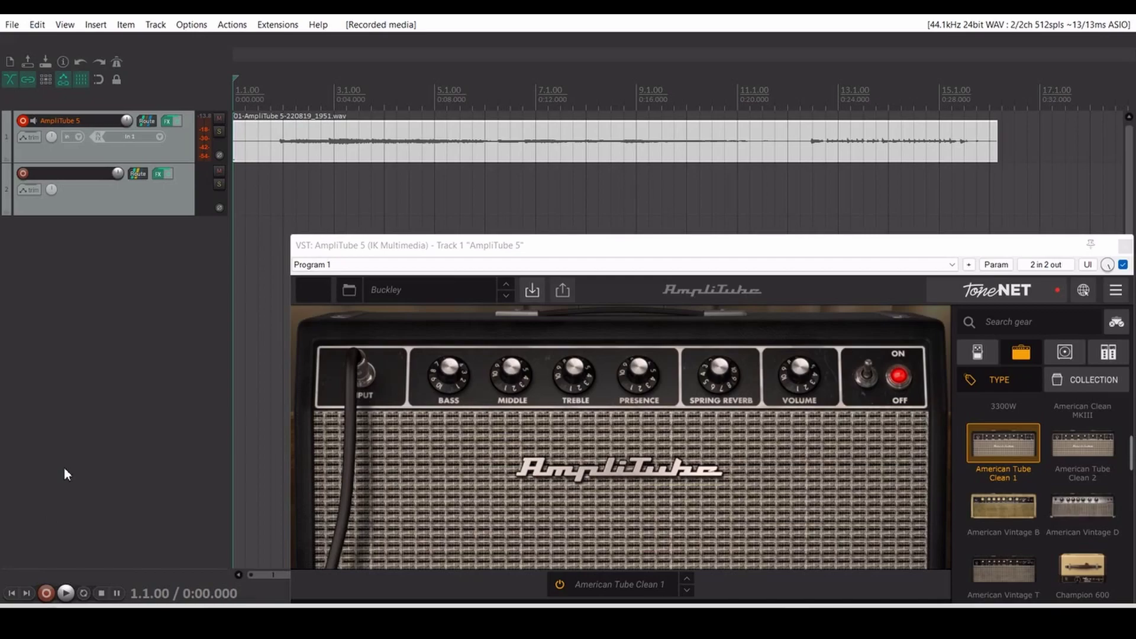
- Insert a new MIDI item at the start of track 2
left_click(165, 204)
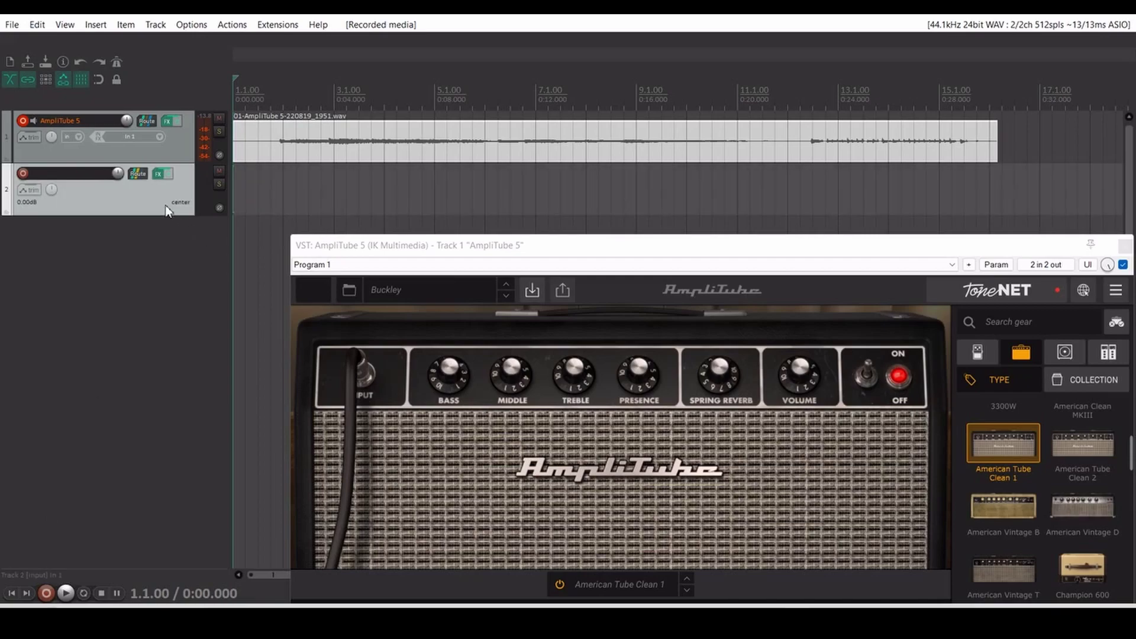
left_click(96, 25)
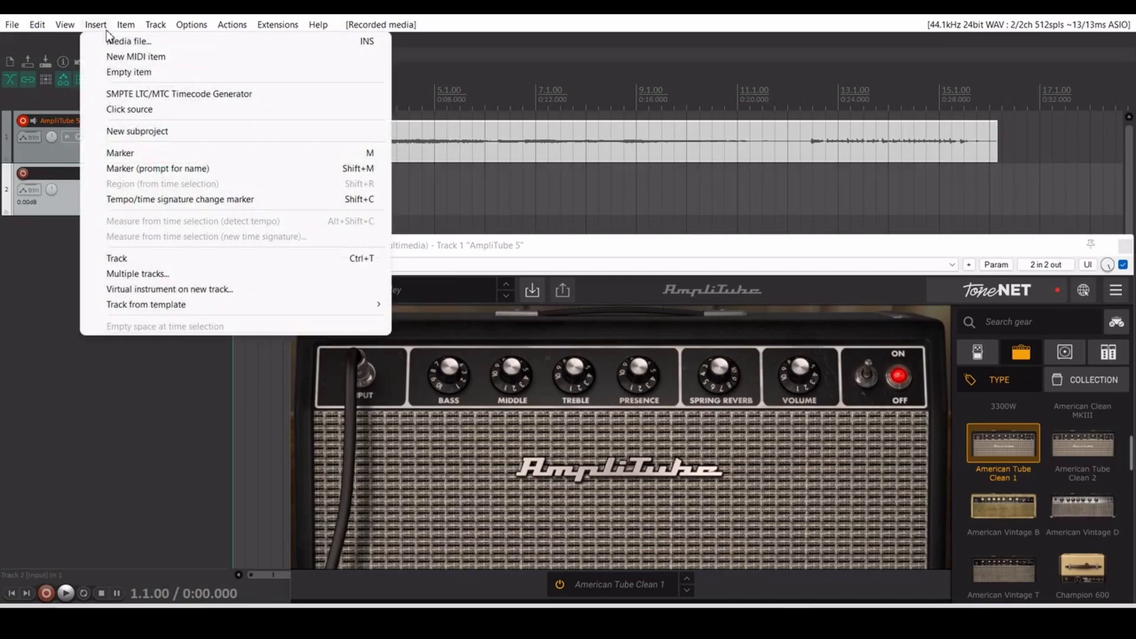
left_click(131, 56)
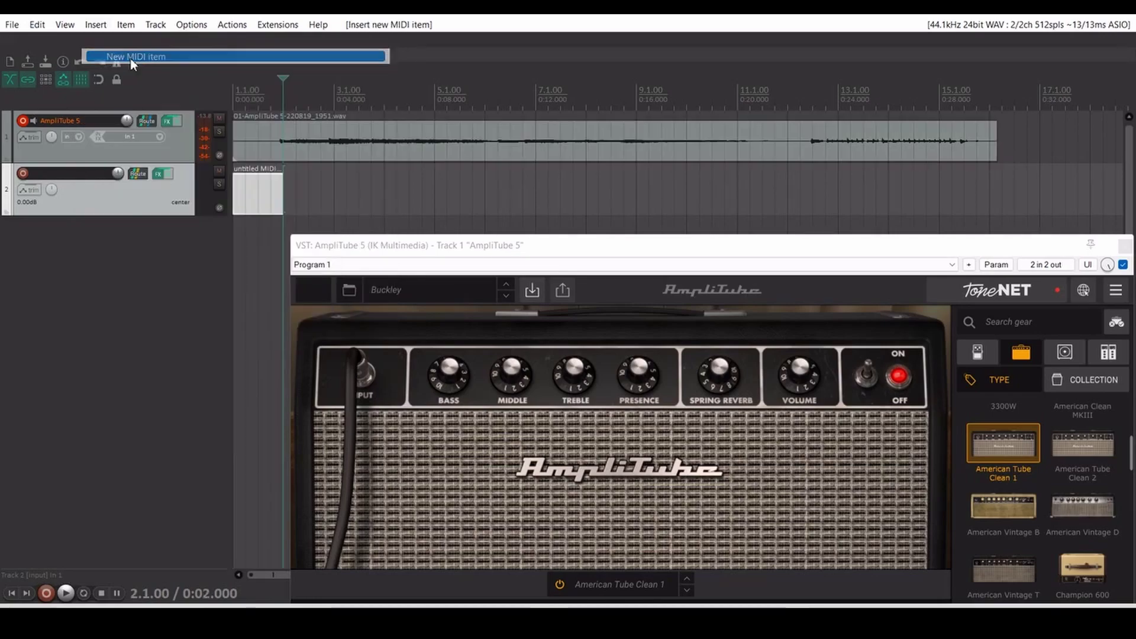
- Insert a second new MIDI item on track 2 at about 22 seconds
left_click(792, 76)
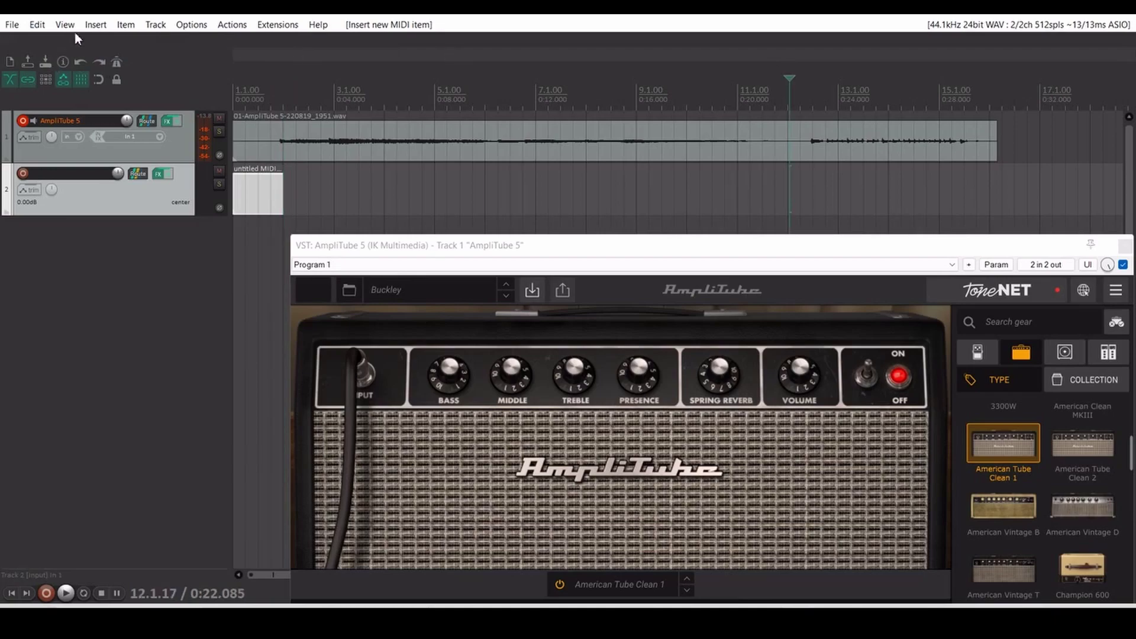
left_click(95, 25)
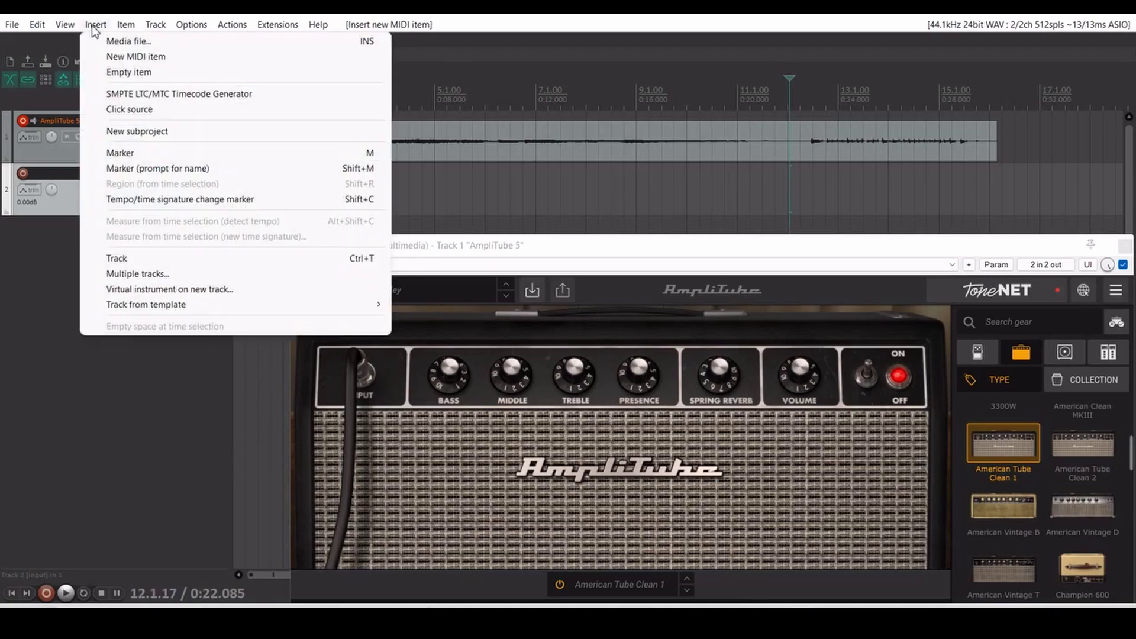
left_click(120, 57)
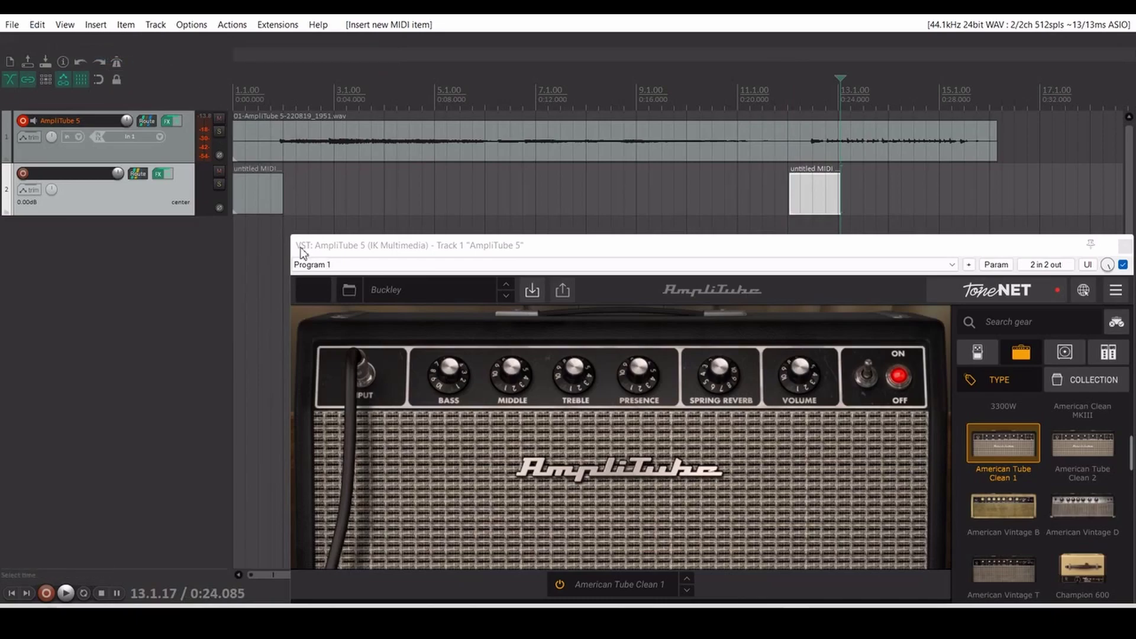
- Add a bank/program select event with program number 7 near the start of the first MIDI item and test it with brief playback
left_click(243, 142)
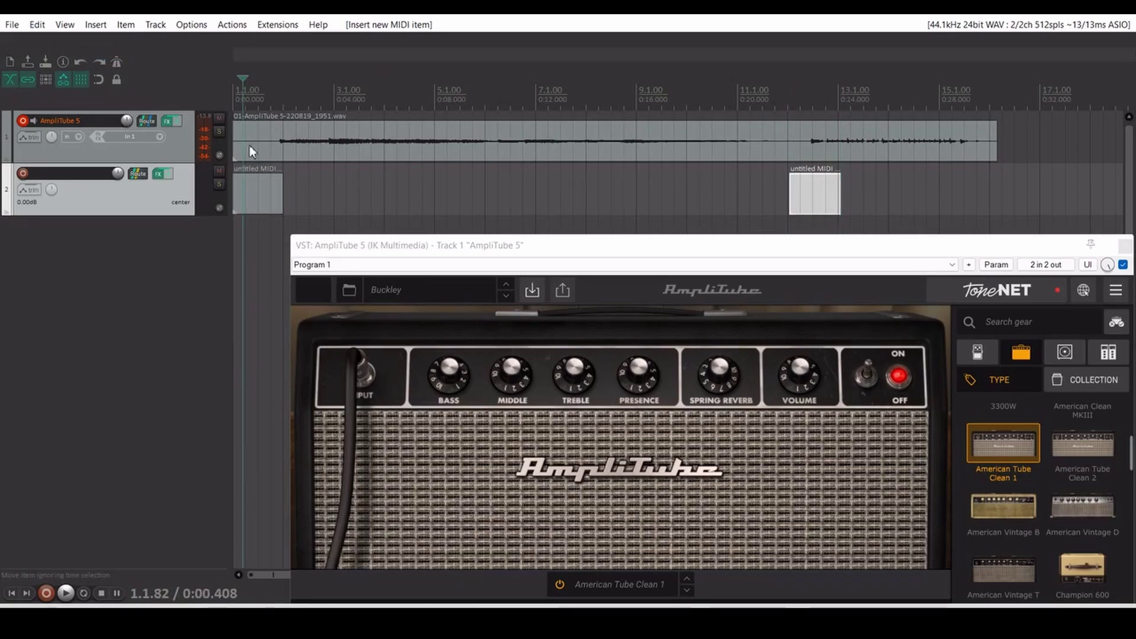
double_click(256, 184)
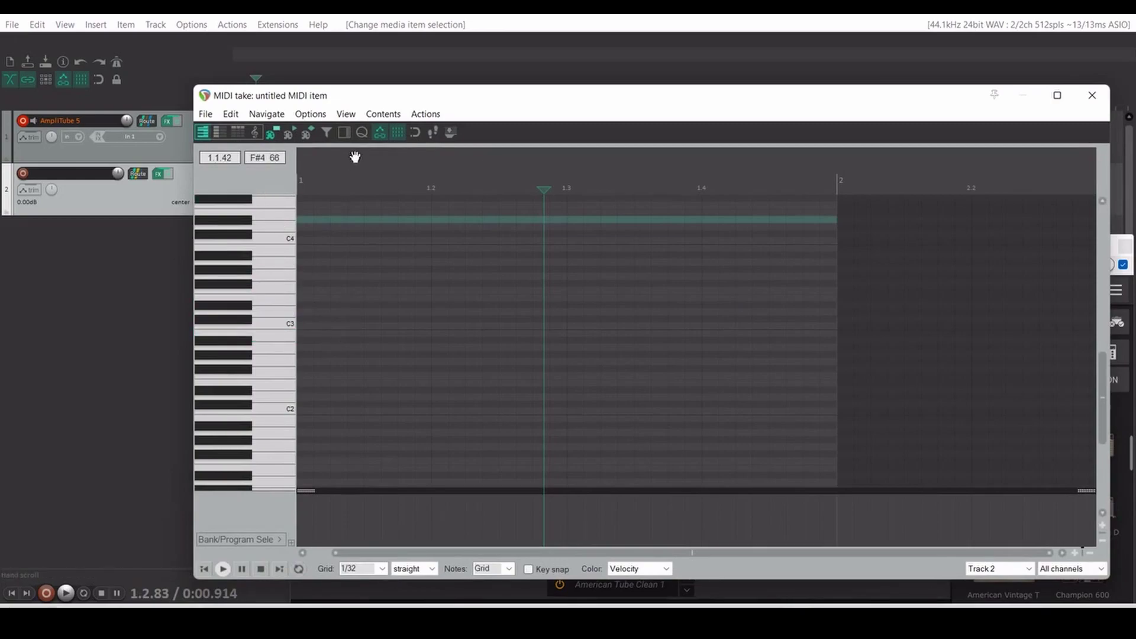
left_click(329, 201)
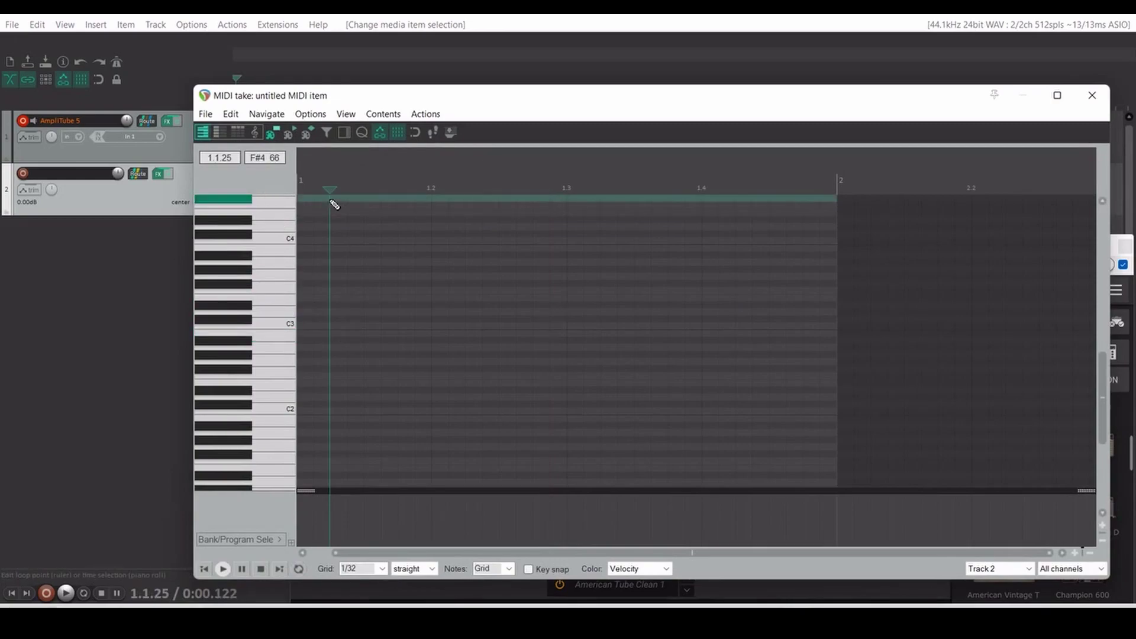
double_click(330, 522)
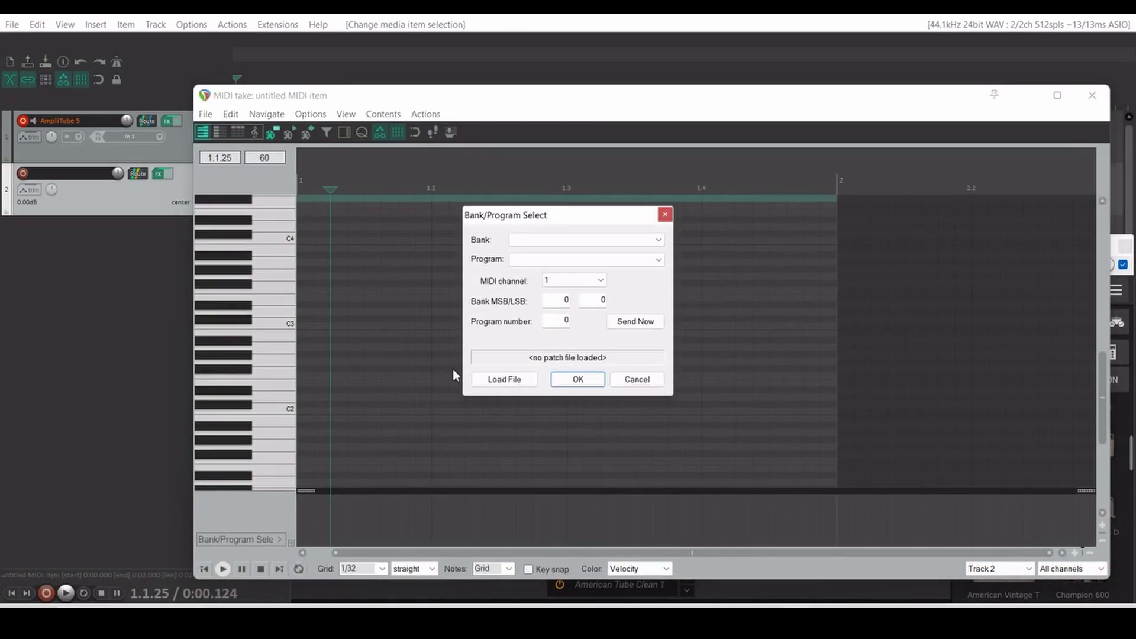
left_click_drag(558, 325, 570, 323)
type("7")
left_click(578, 380)
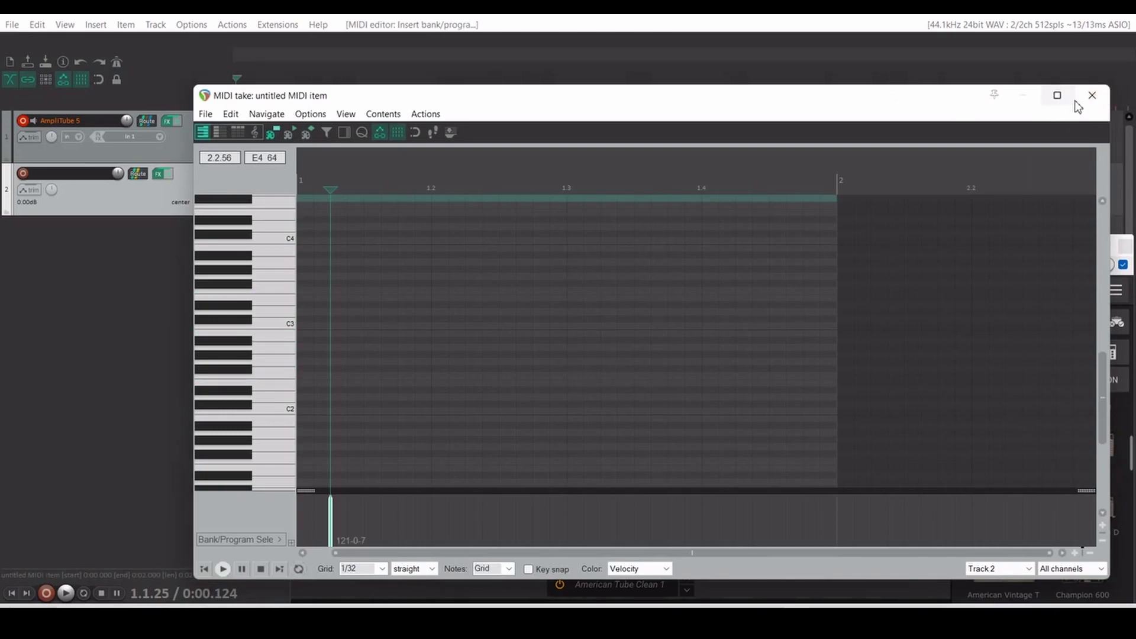
left_click(1092, 96)
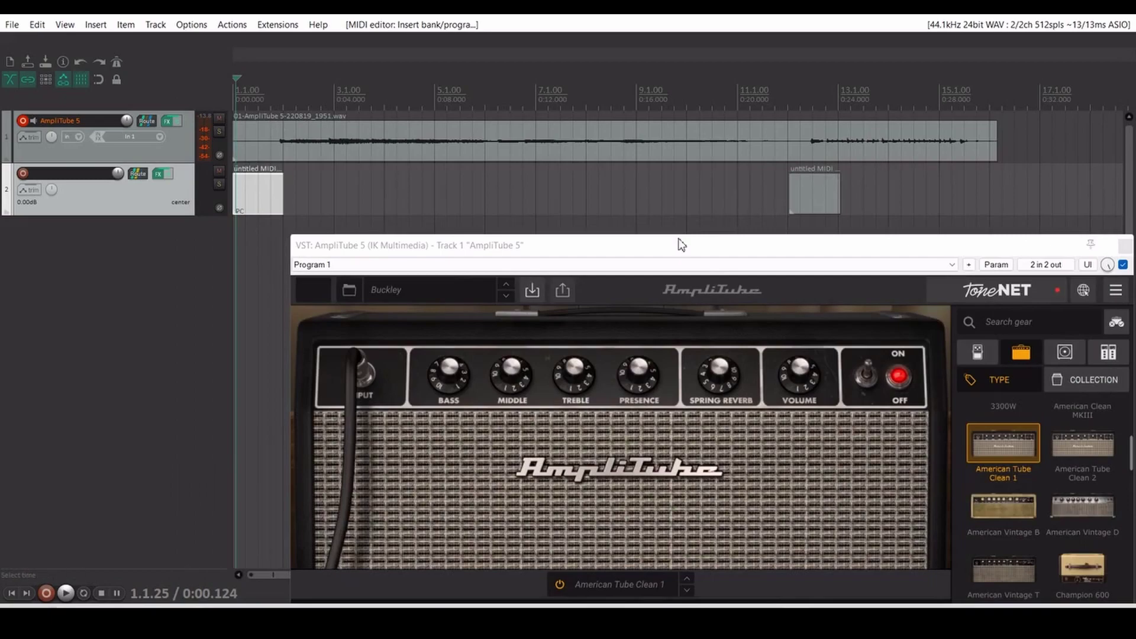
key("space")
key("space")
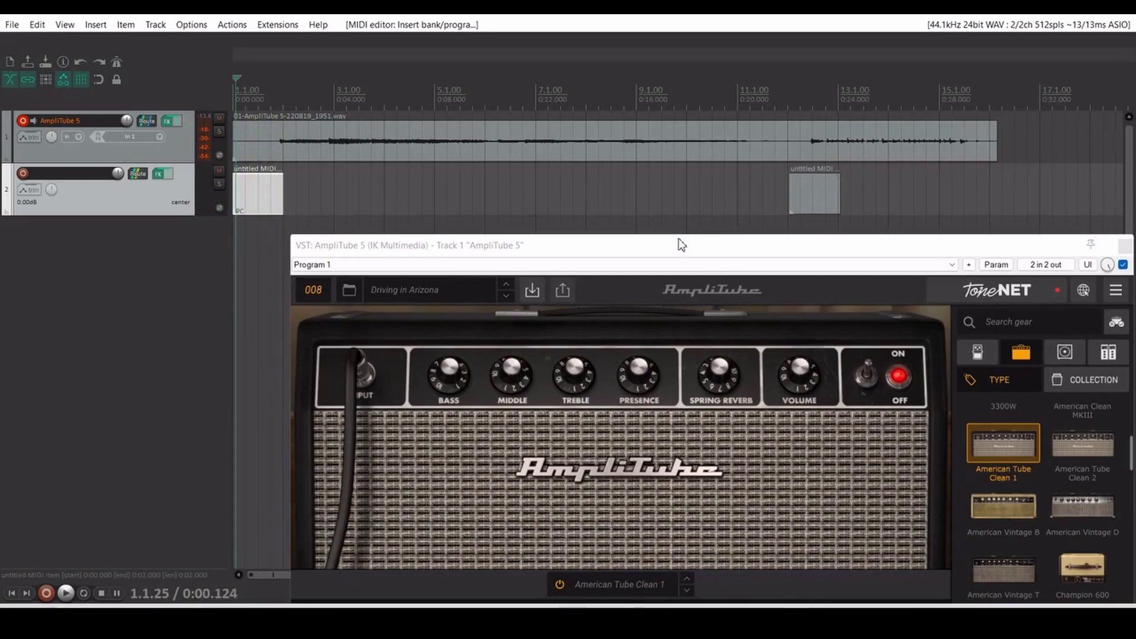
- Add a bank/program select event with program number 6 near the start of the second MIDI item and test it with playback
left_click(802, 92)
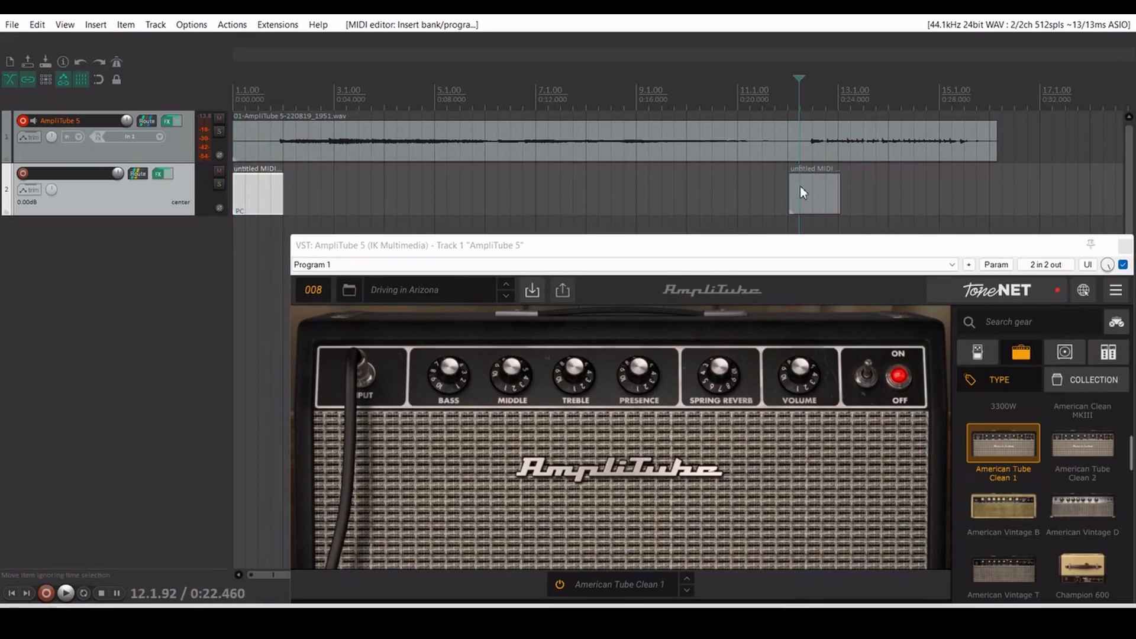
double_click(813, 197)
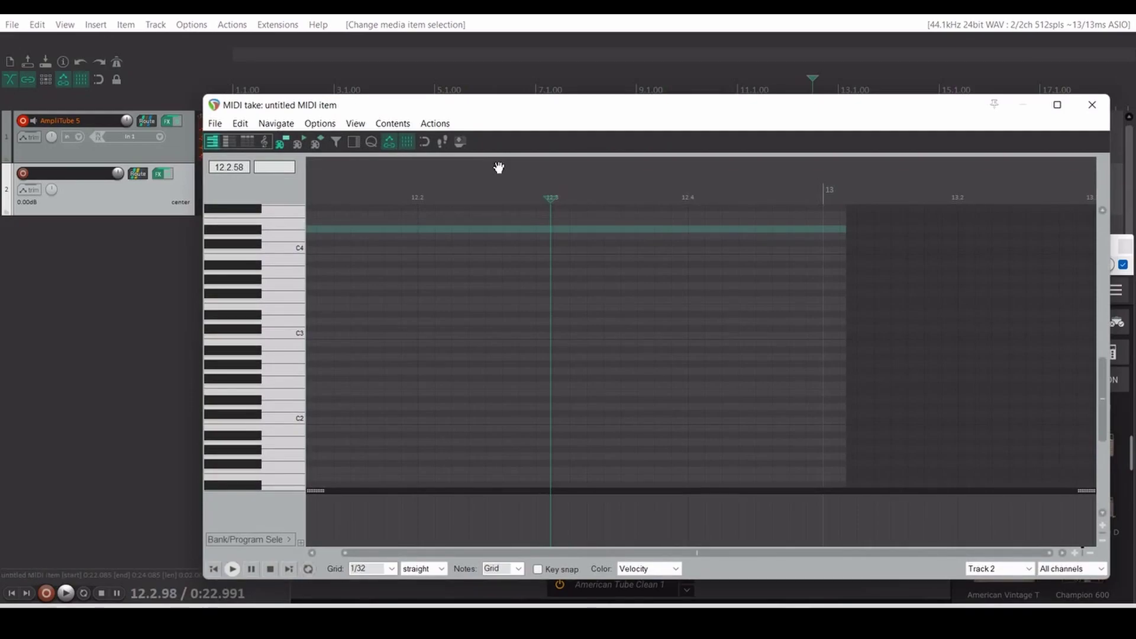
left_click(330, 212)
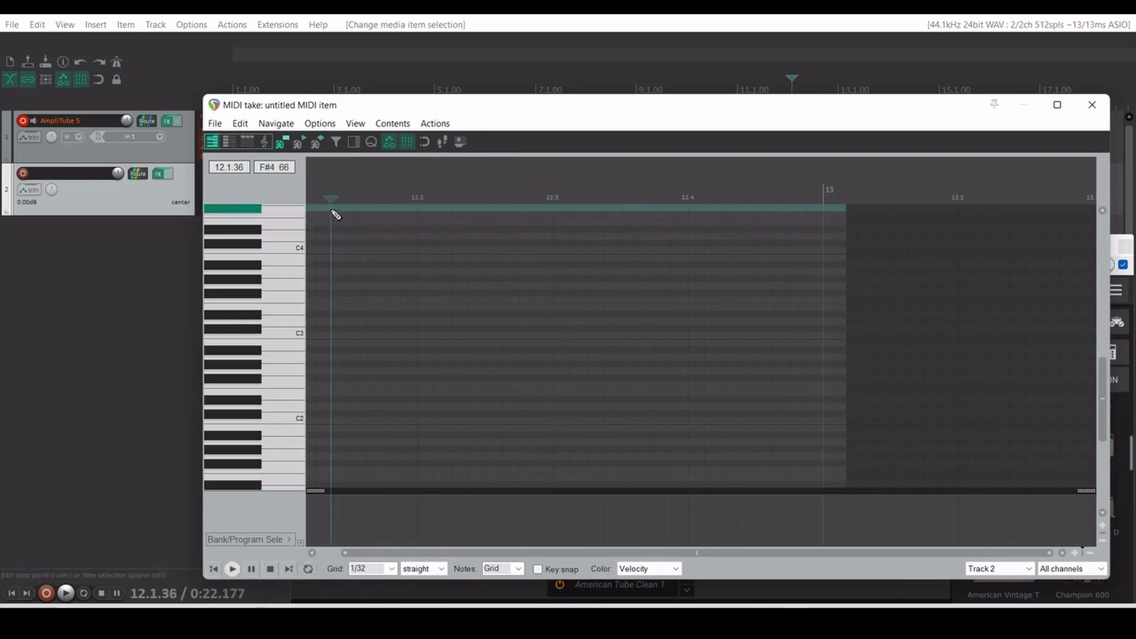
double_click(330, 511)
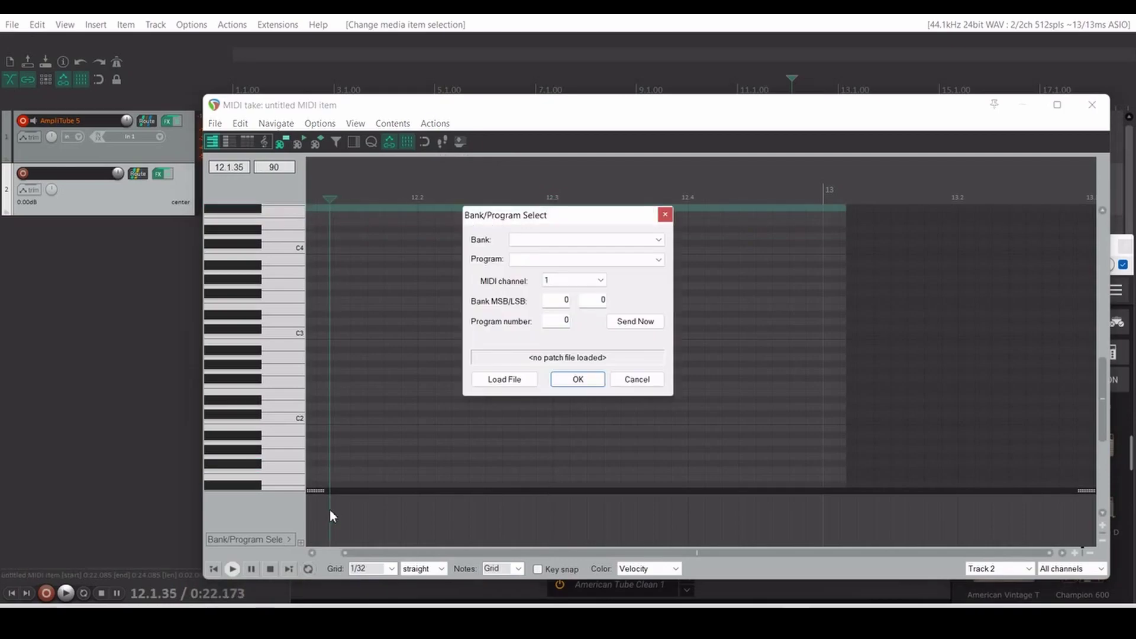
double_click(556, 323)
type("6")
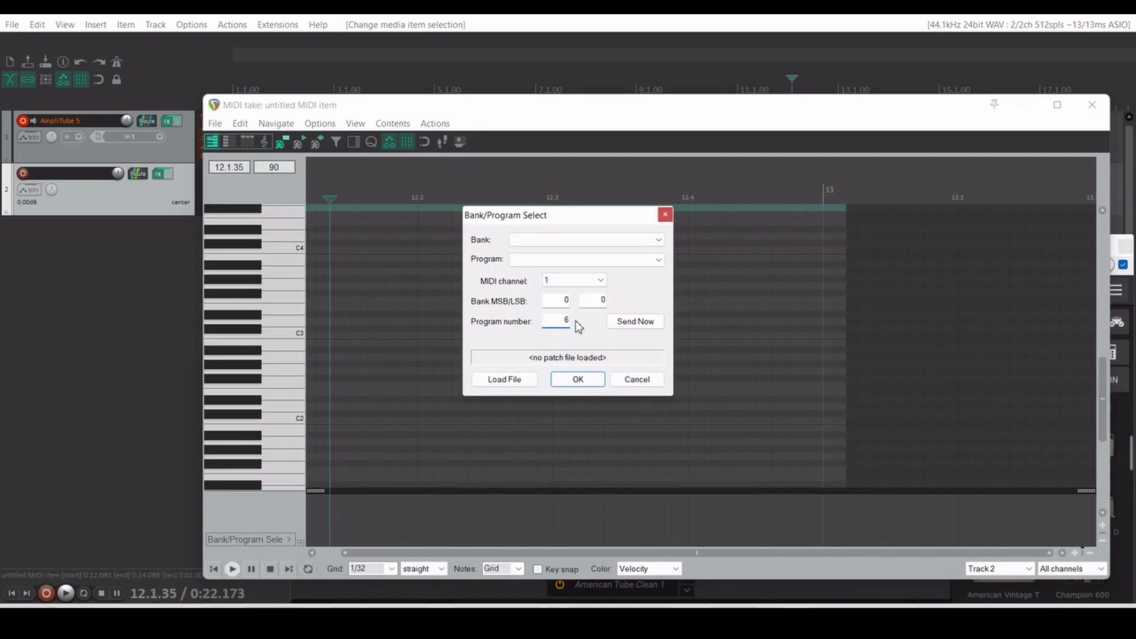
left_click(578, 380)
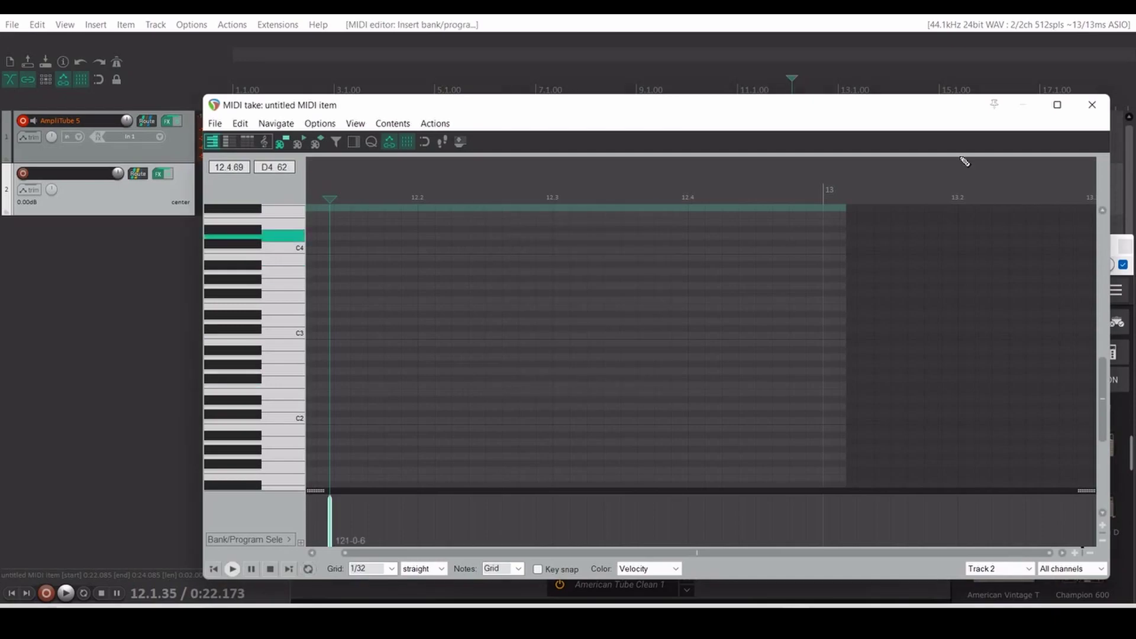
left_click(1091, 105)
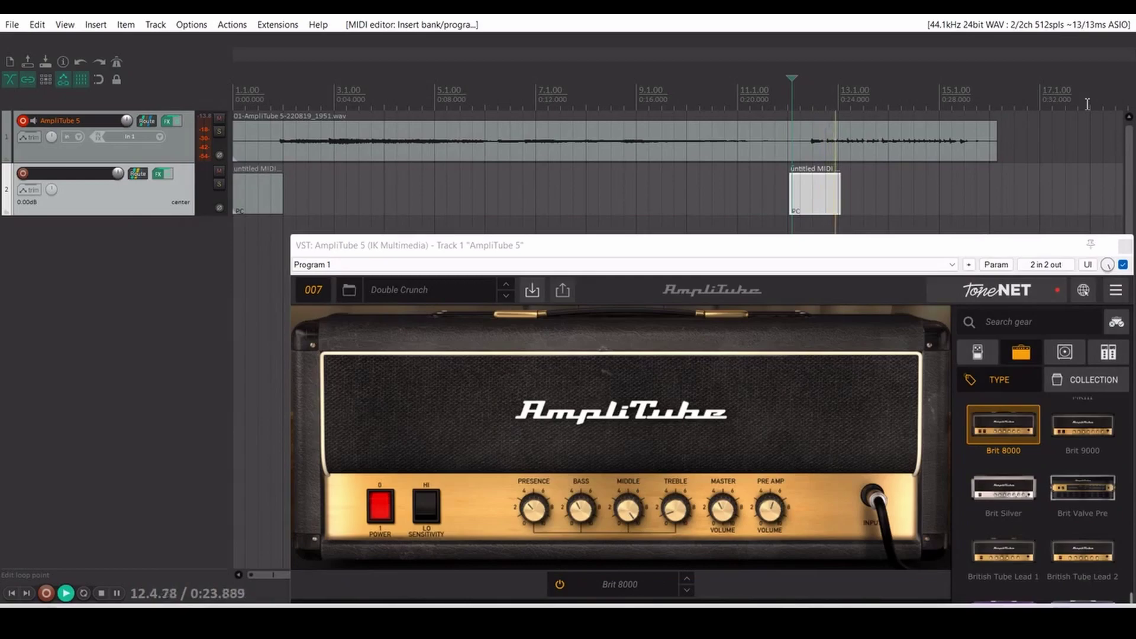
key("space")
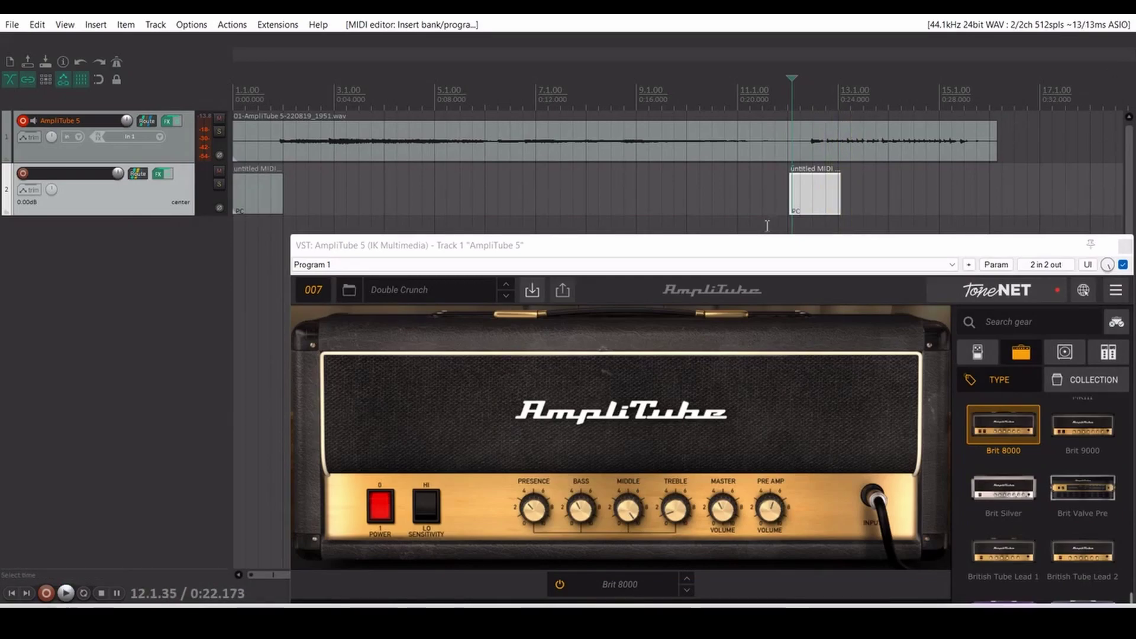
- Move the second MIDI item to start at about 22.5 seconds and play the project from the beginning to check the preset switching
left_click_drag(814, 204, 828, 203)
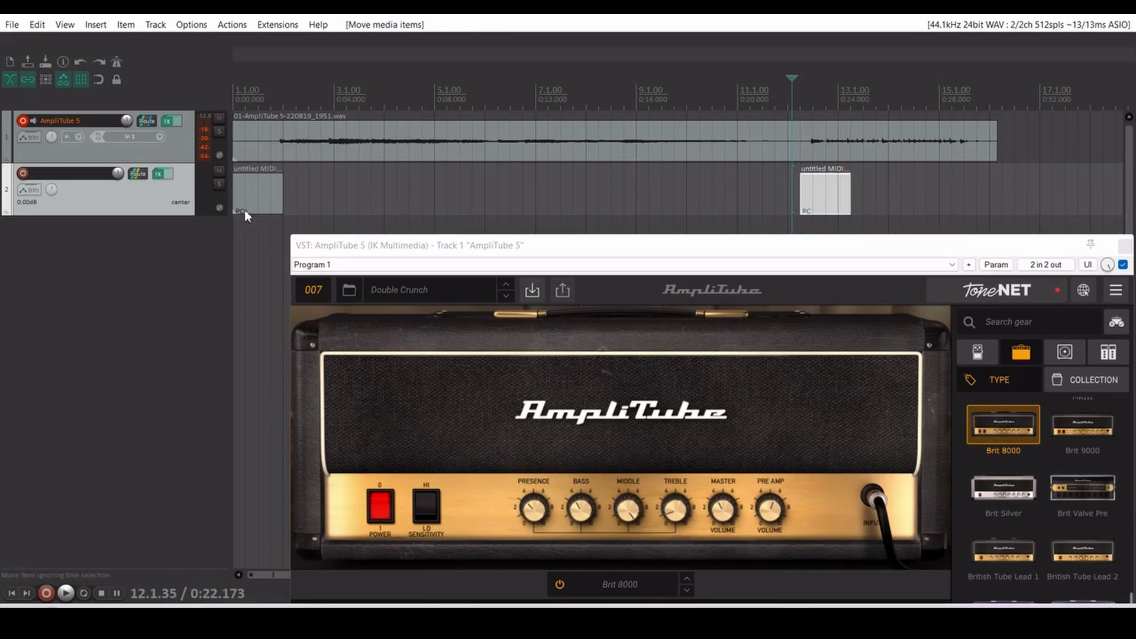
left_click(12, 593)
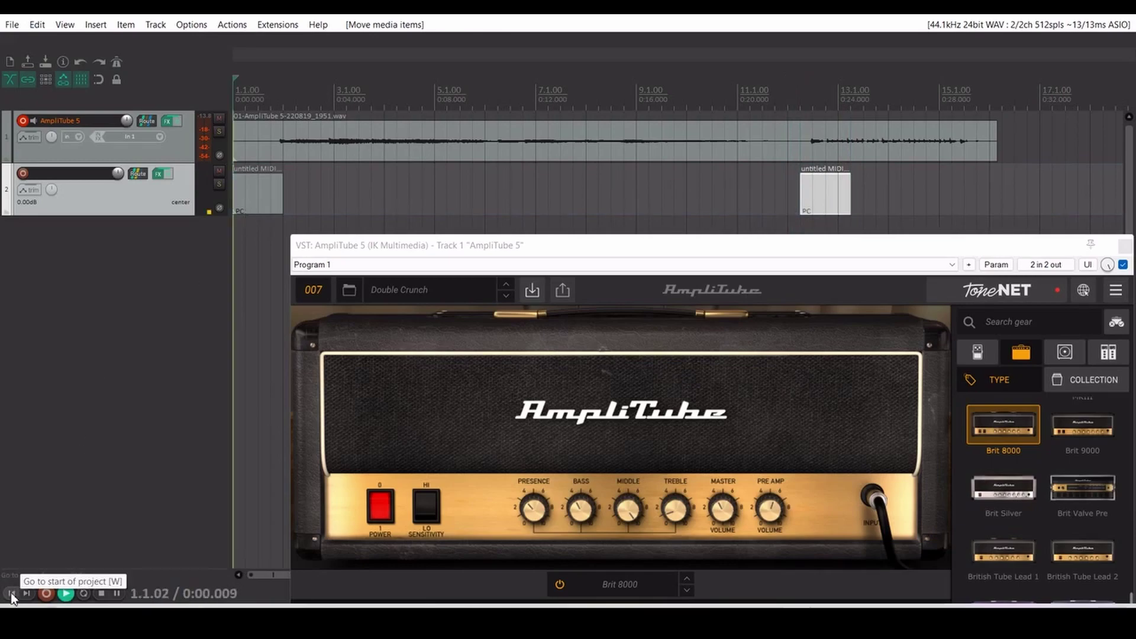
key("space")
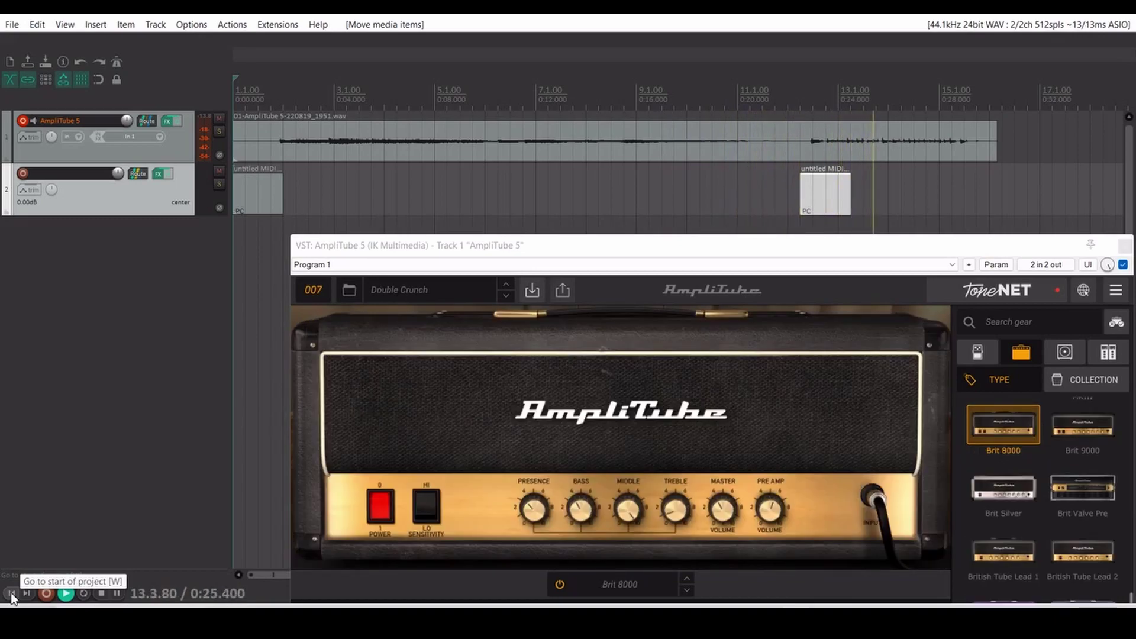
key("space")
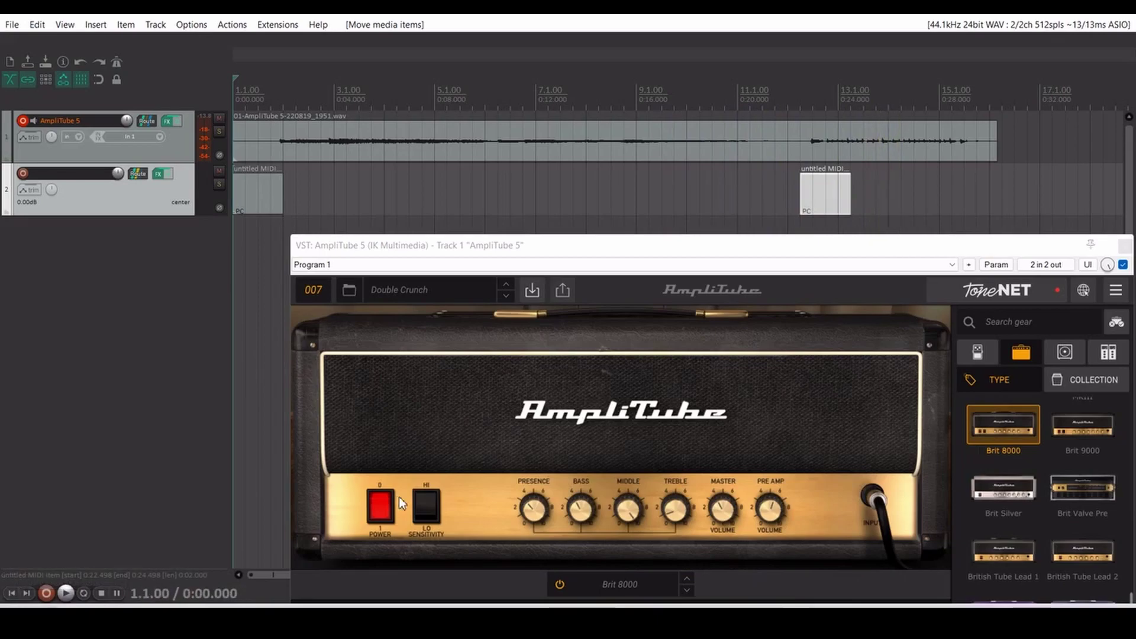
- Show the program change preset list in AmpliTube 5's Control settings, repositioning the plug-in window to reveal the whole list
left_click_drag(724, 251, 709, 228)
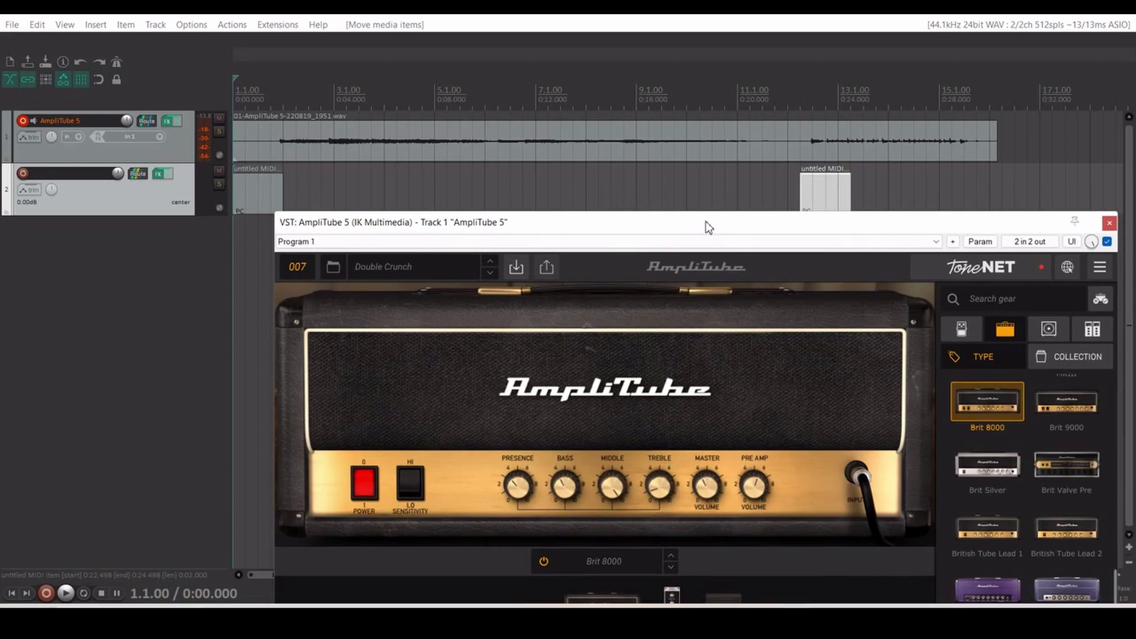
left_click(1096, 269)
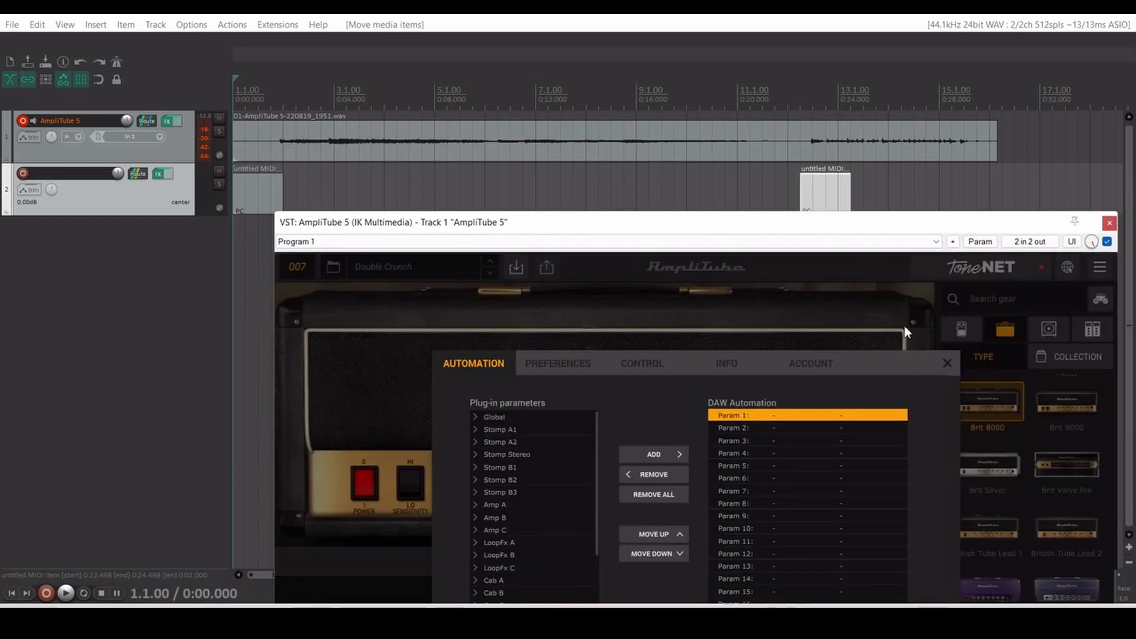
left_click(630, 366)
left_click_drag(712, 232, 720, 138)
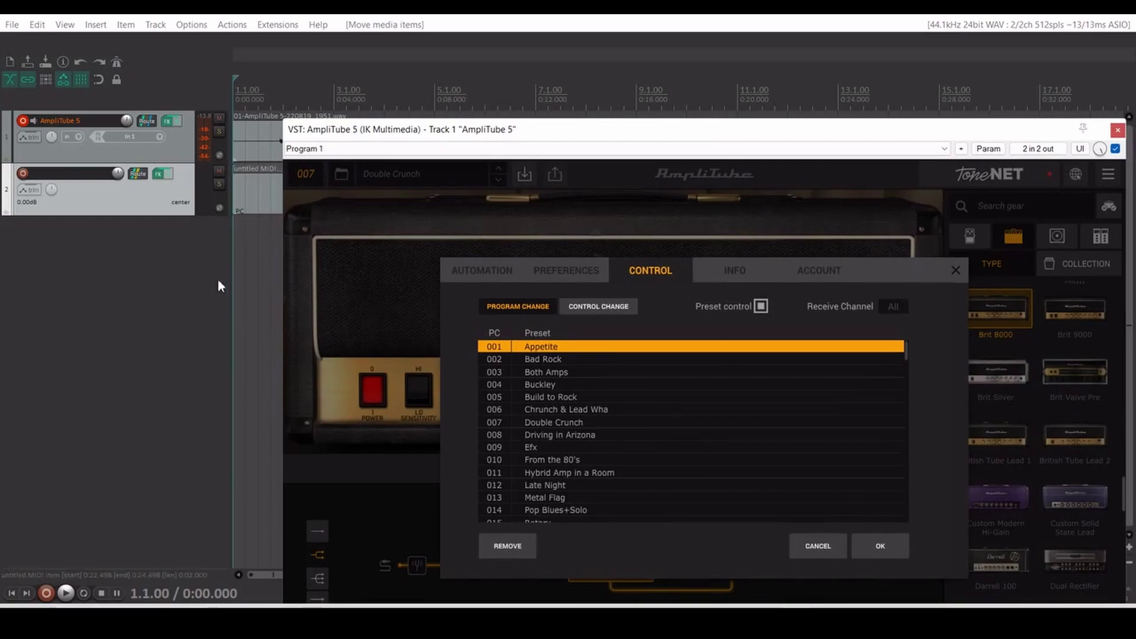
- Check the program number in the first MIDI item's bank/program select event against the AmpliTube preset numbering, leaving the event unedited
double_click(249, 199)
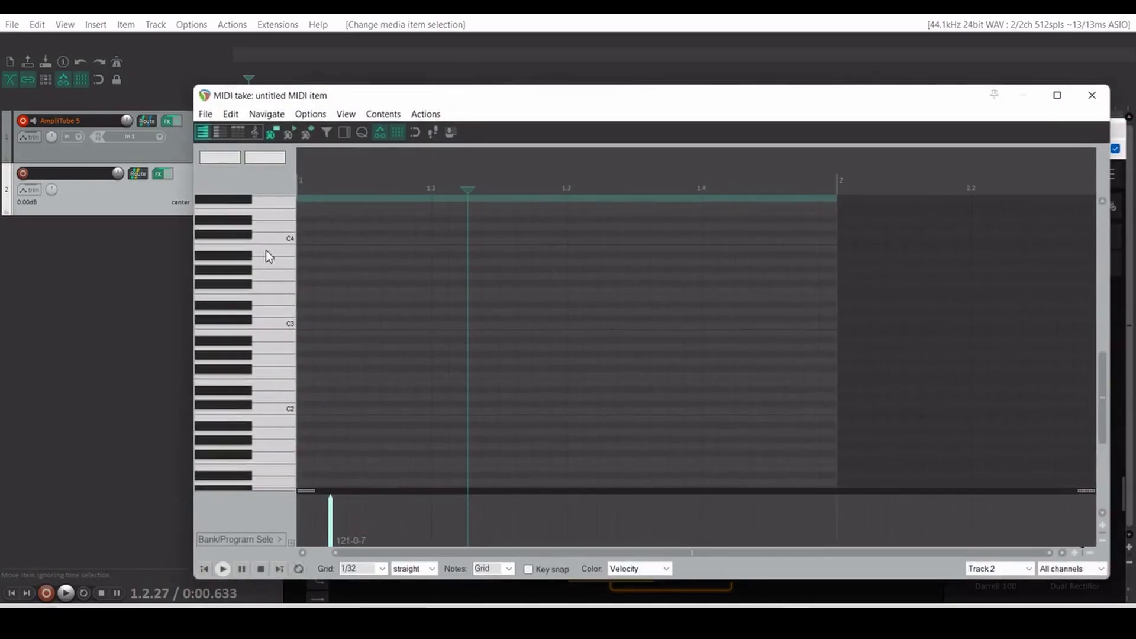
double_click(332, 528)
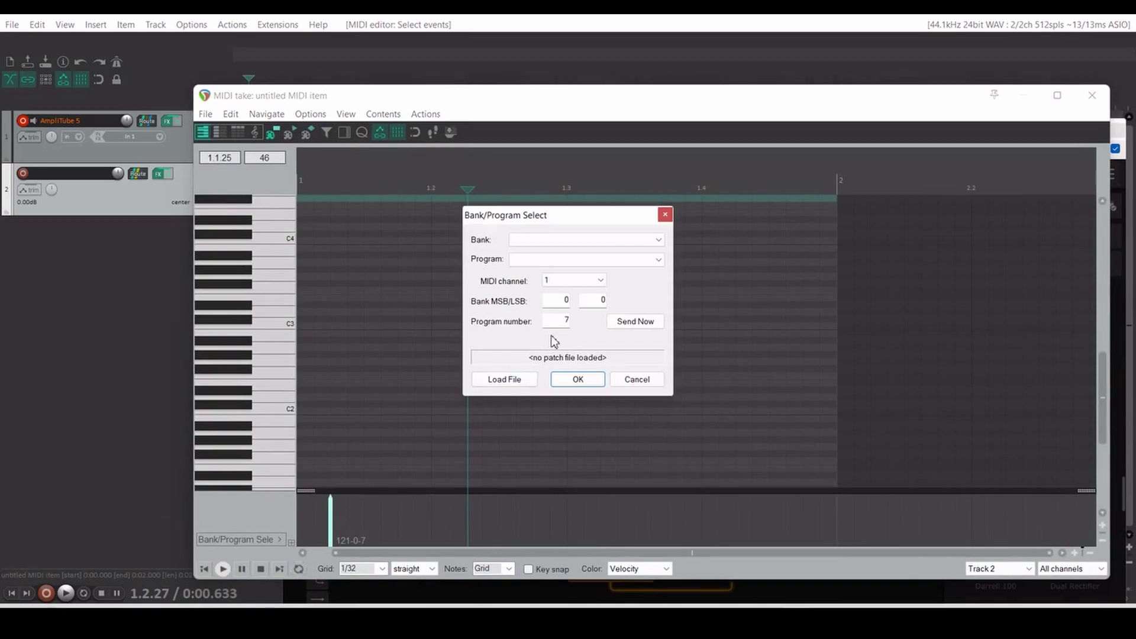
left_click(638, 380)
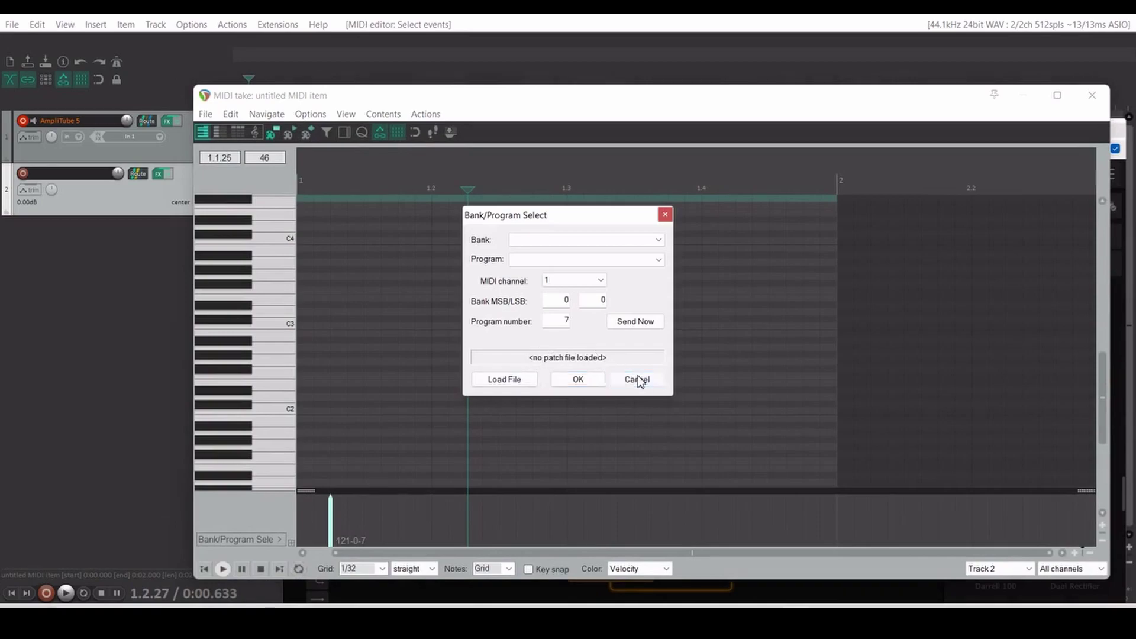
left_click(1092, 95)
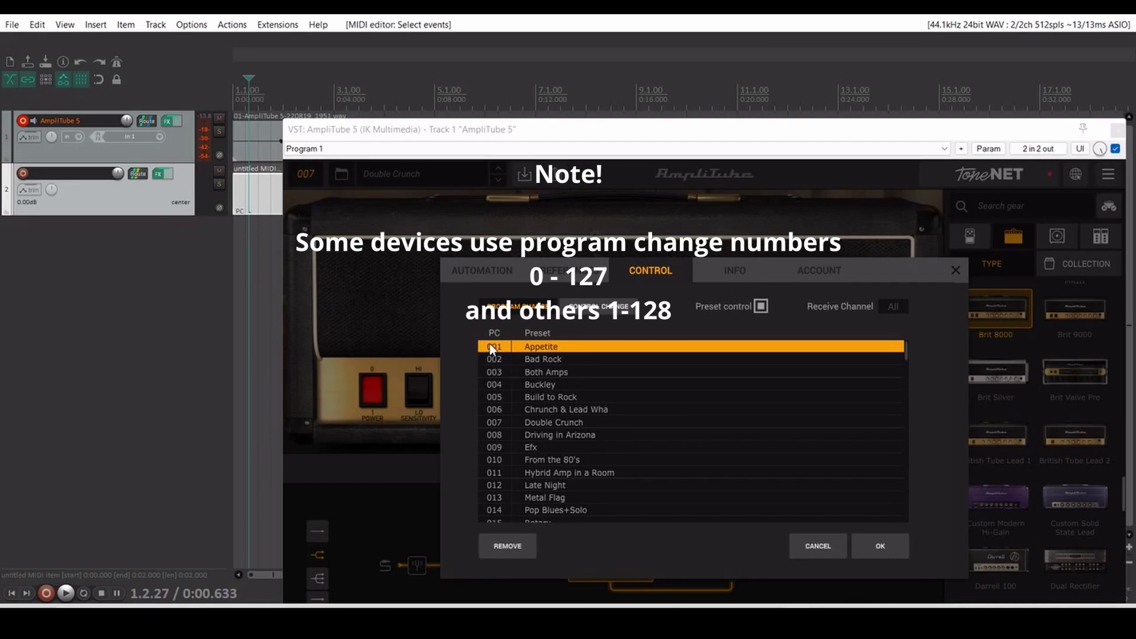
double_click(251, 200)
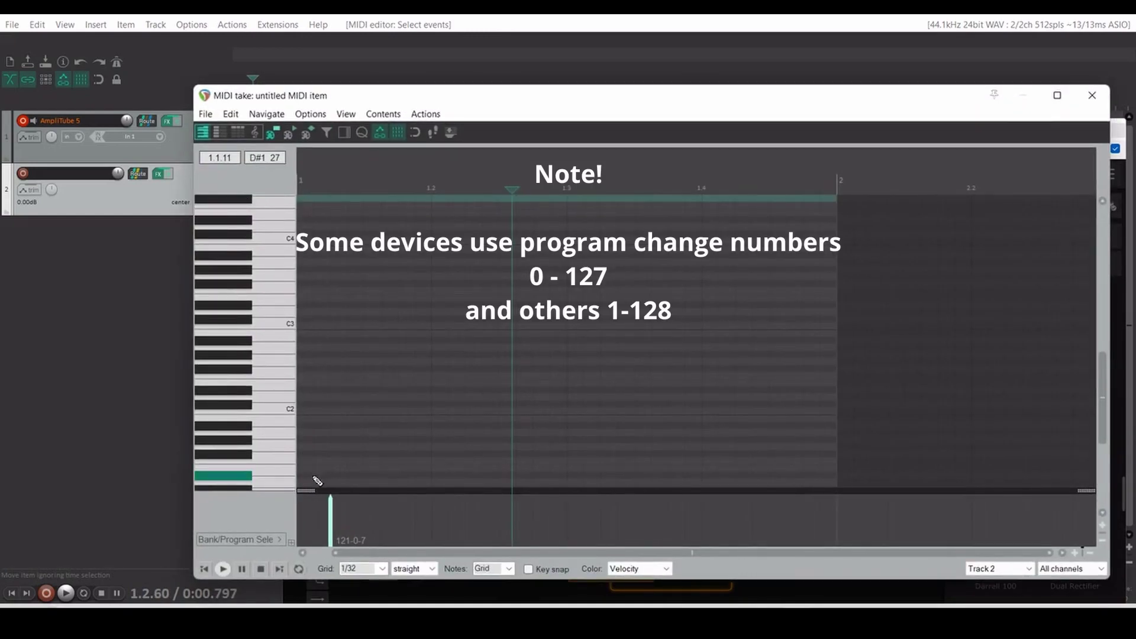
double_click(329, 525)
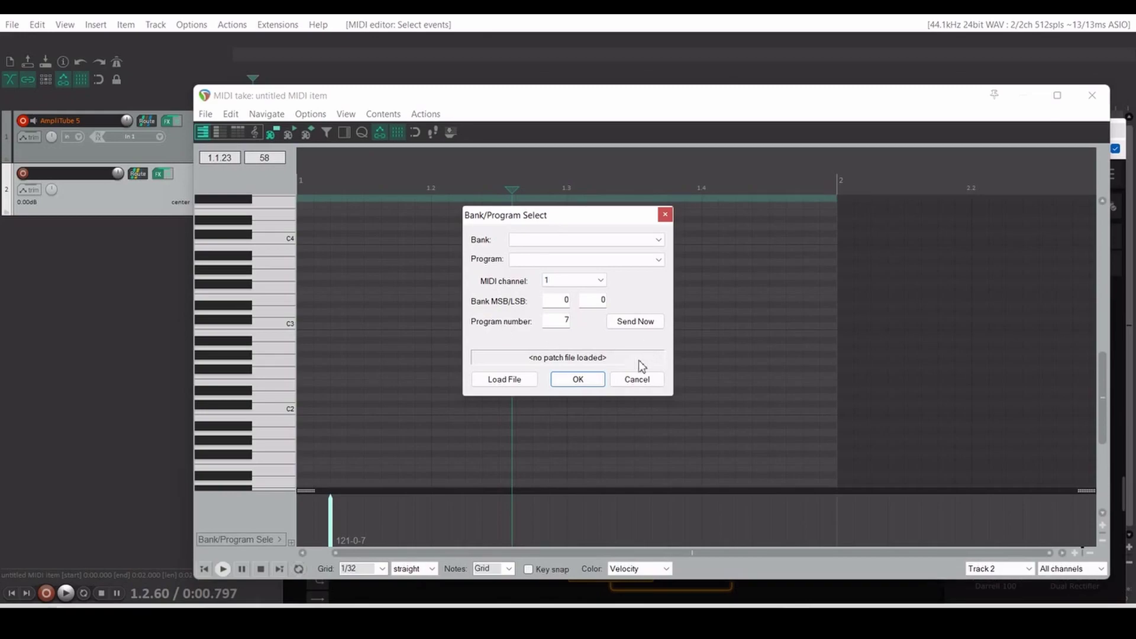
left_click(636, 381)
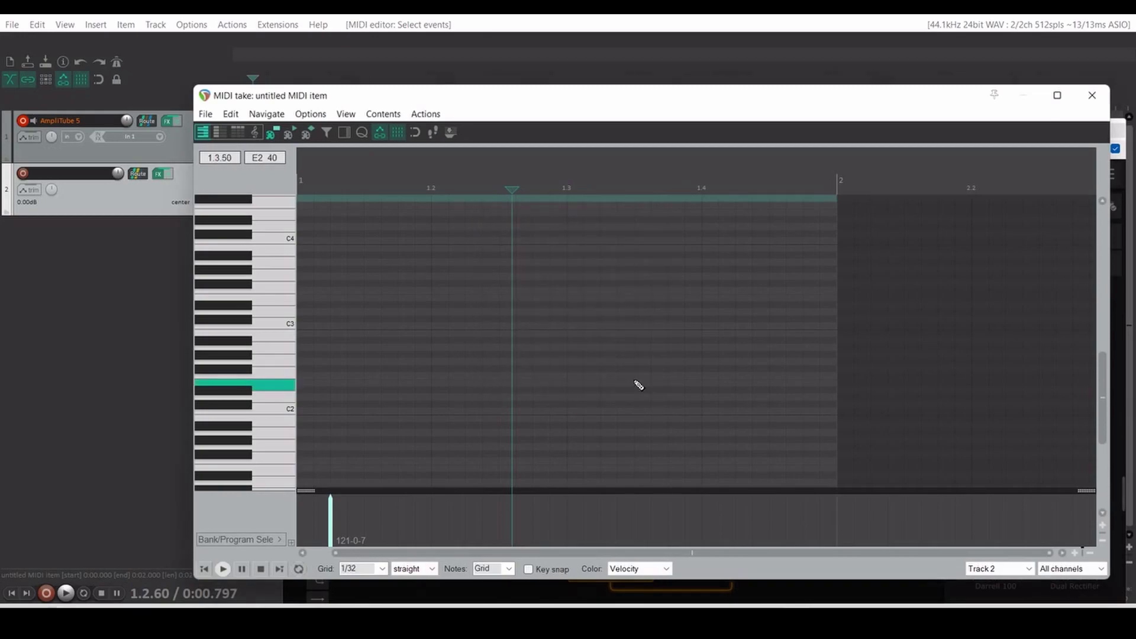
- Set the ReaControlMIDI program on track 2 to Acoustic Grand Piano and close the effect window and MIDI editor
left_click(157, 174)
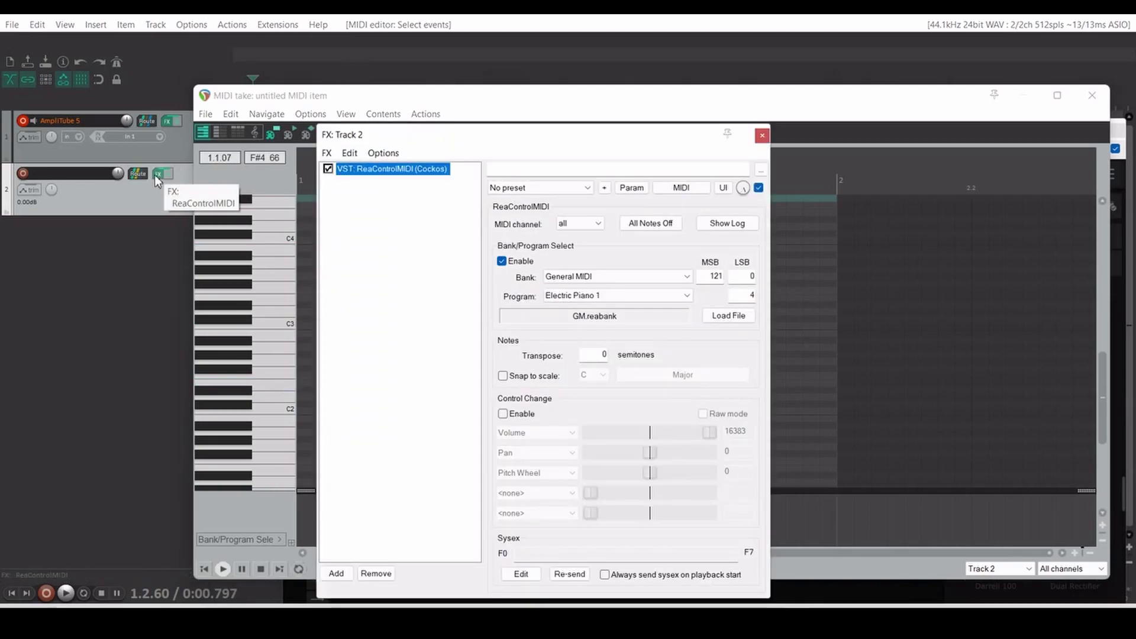
left_click(577, 297)
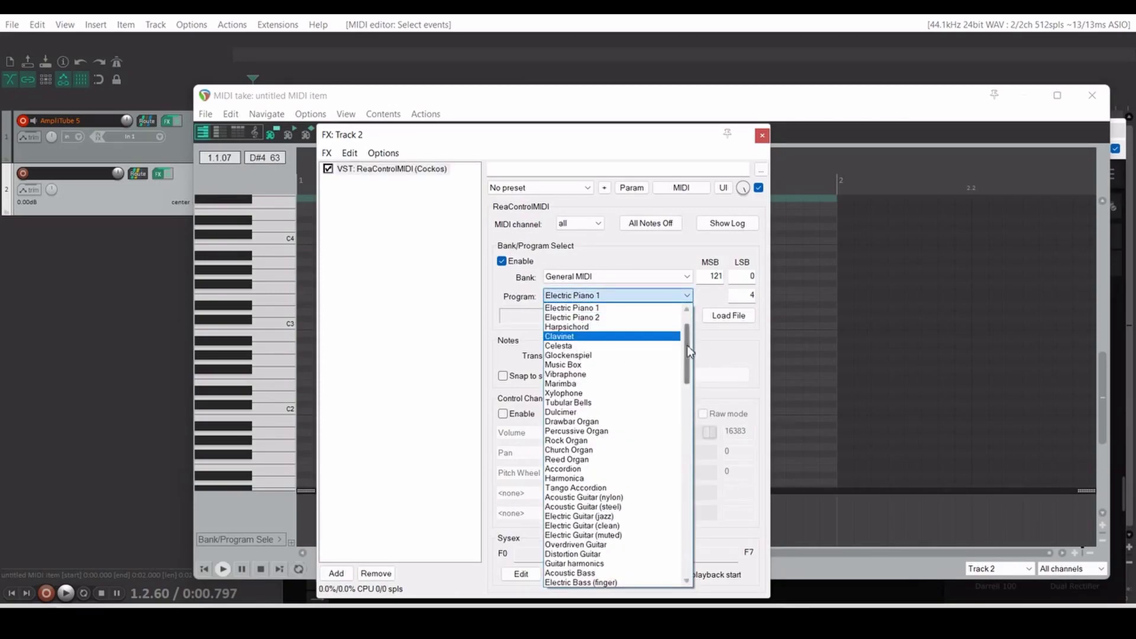
scroll(687, 345, "up", 2)
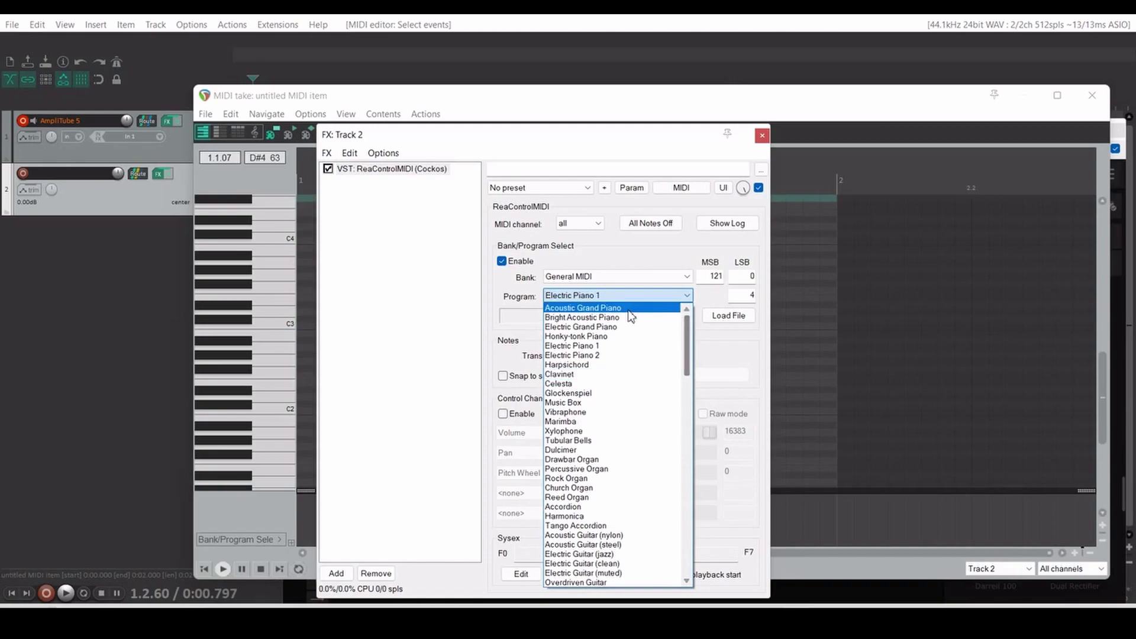
left_click(628, 307)
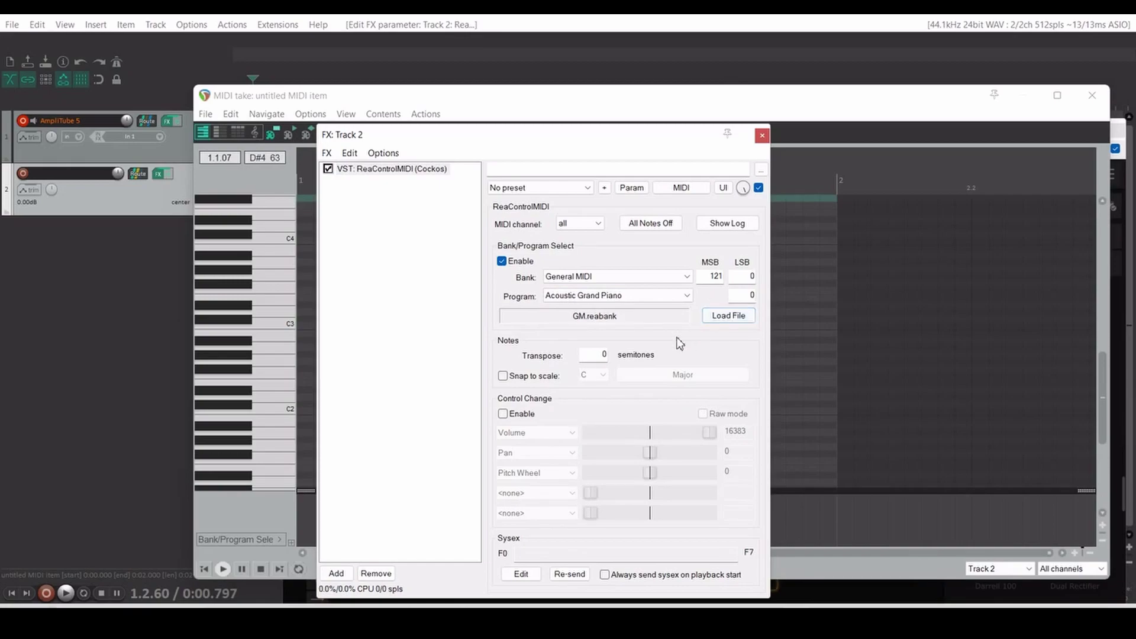
left_click(762, 136)
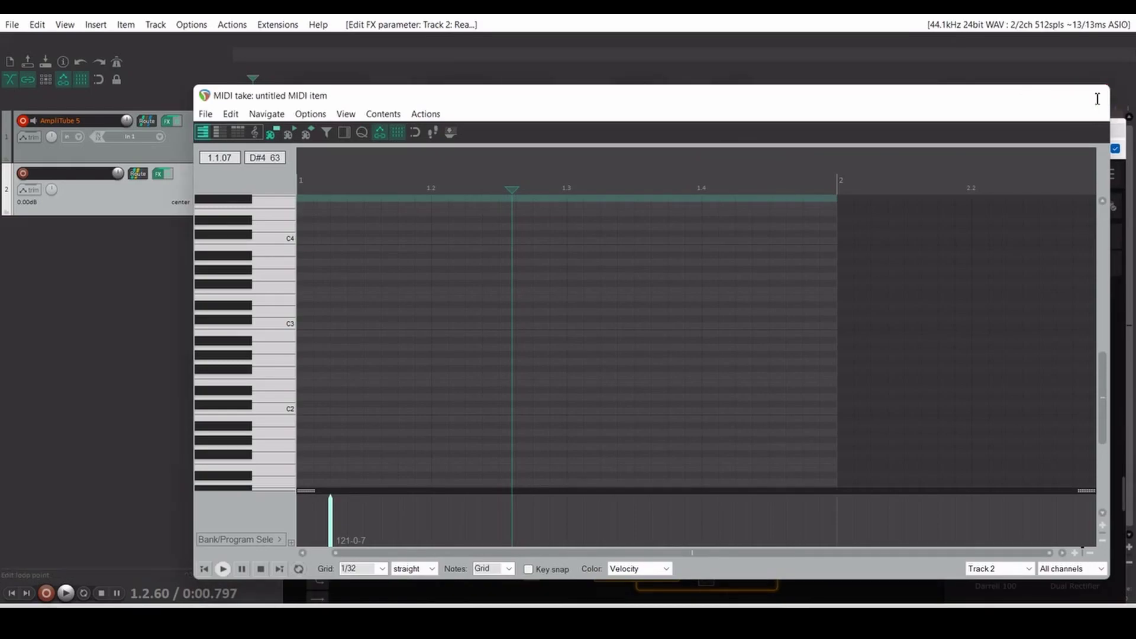
left_click(1093, 96)
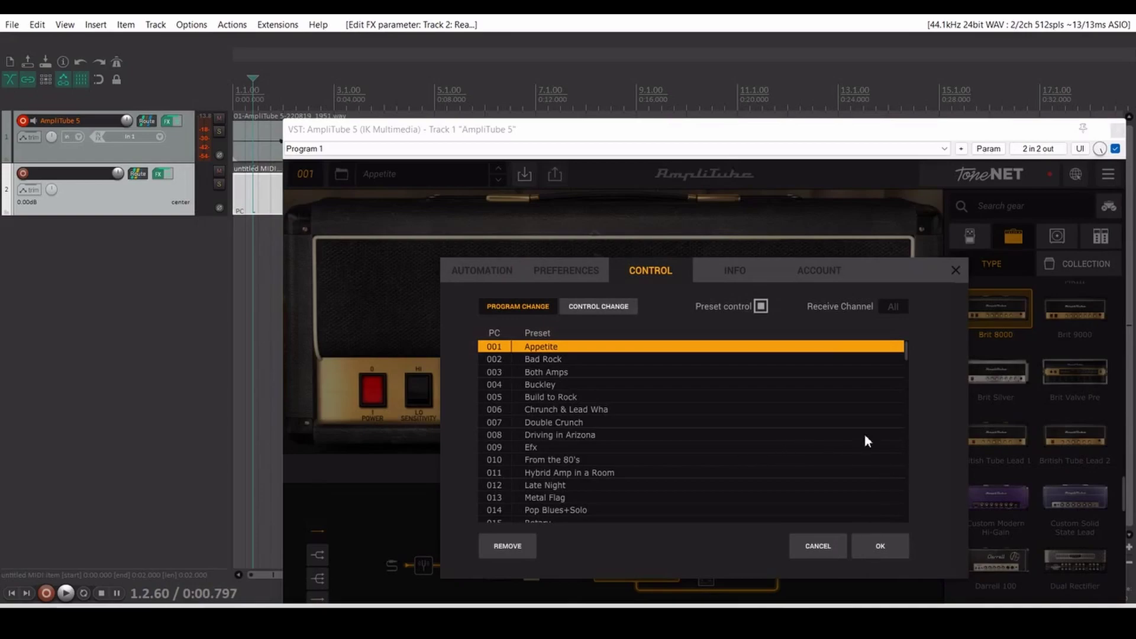
- Try assigning the Slash - Living The Dream preset 10 - Sugar Cane (Lead) to program change 026, and discard the settings
left_click_drag(906, 358, 904, 382)
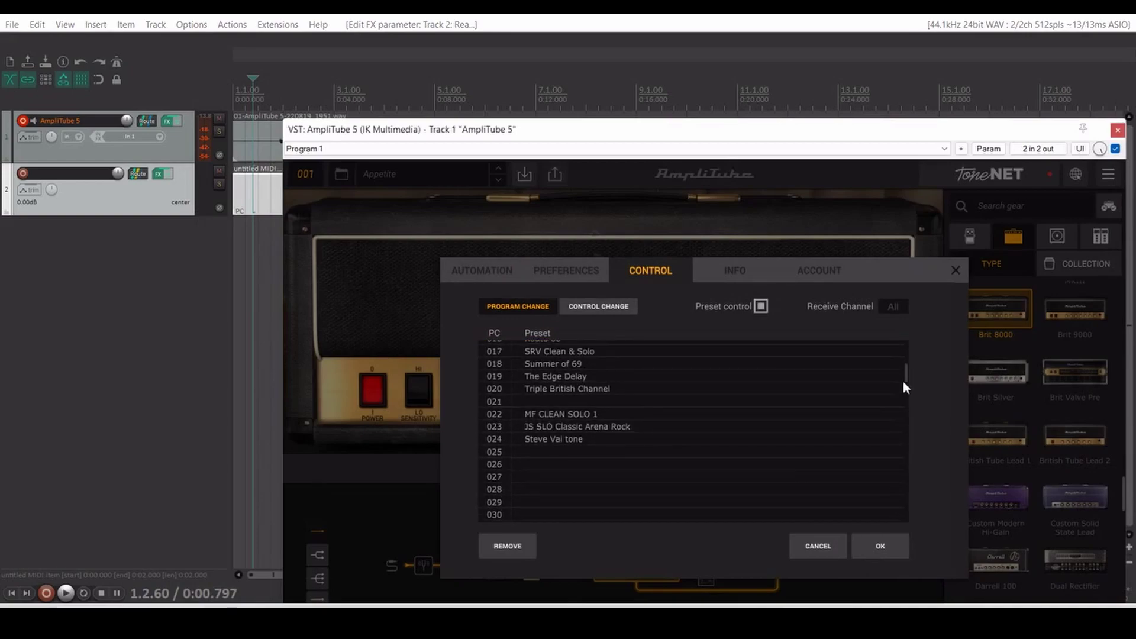
left_click(541, 466)
left_click(542, 466)
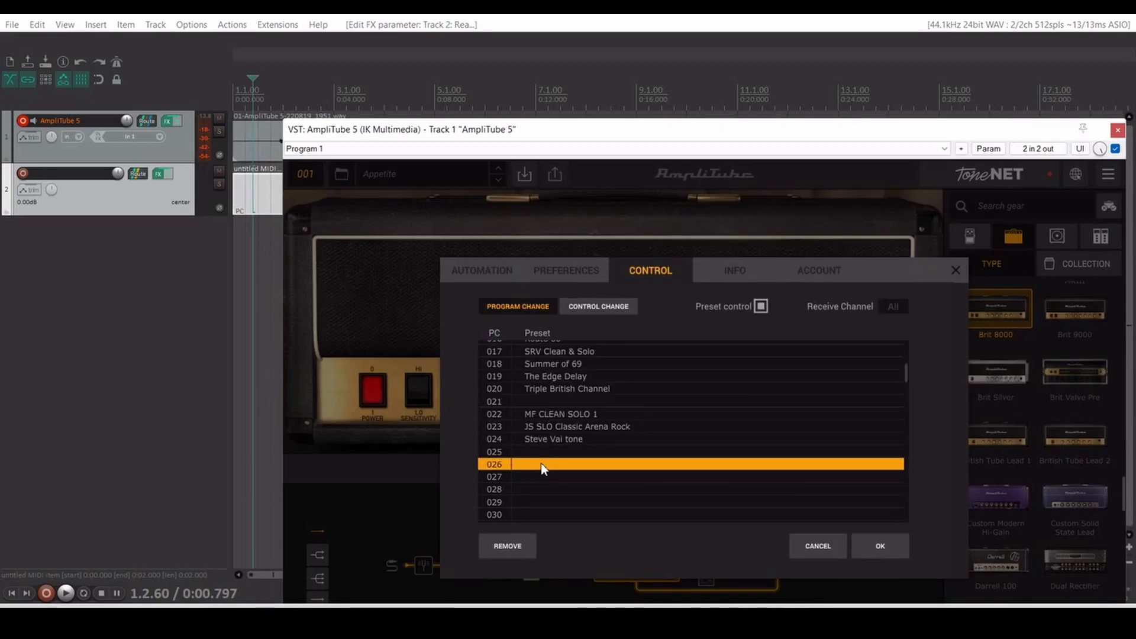
left_click(541, 466)
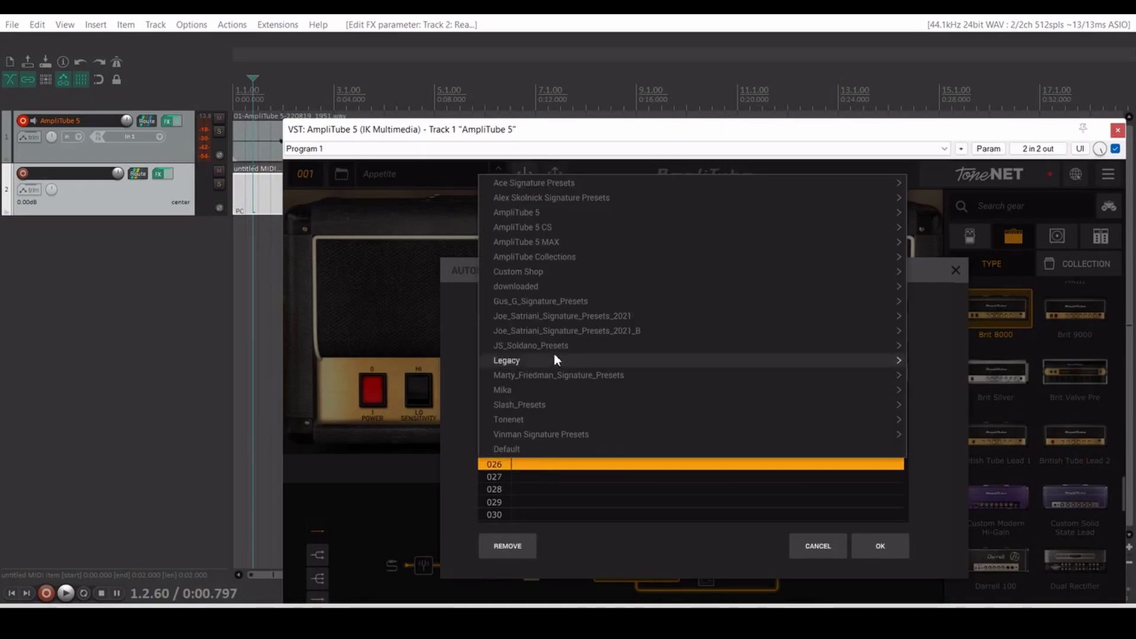
mouse_move(896, 359)
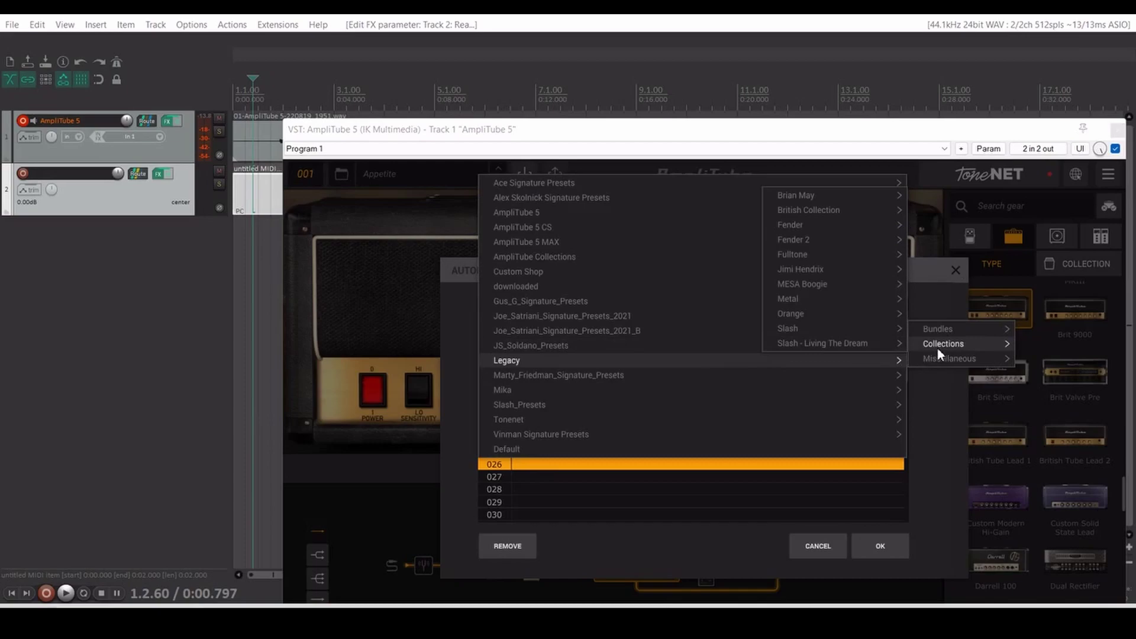
mouse_move(842, 344)
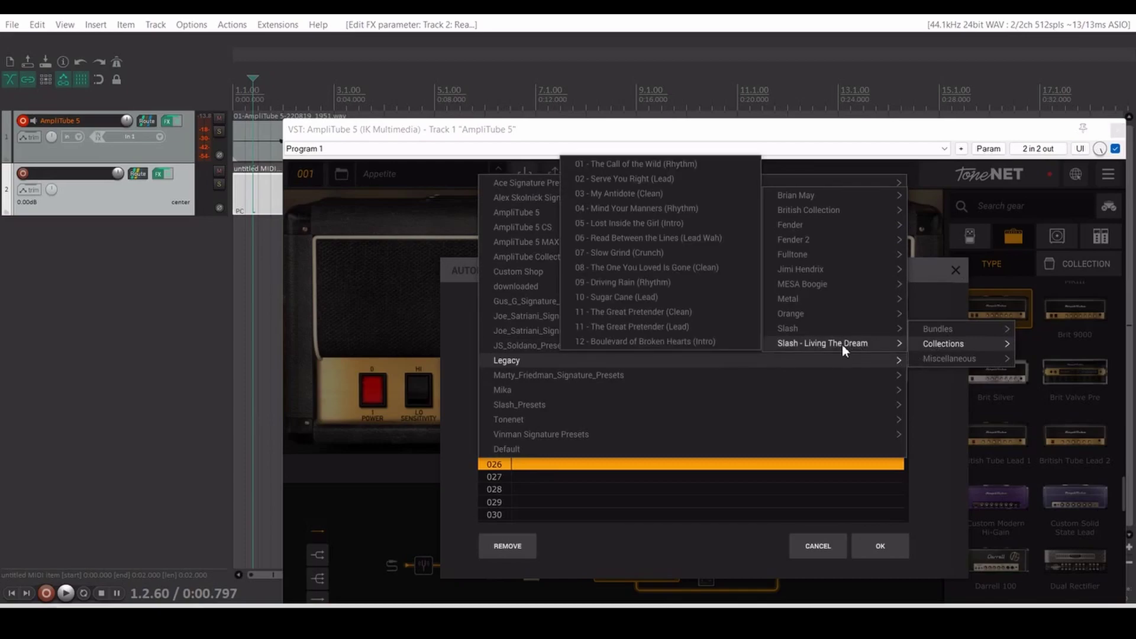
left_click(641, 301)
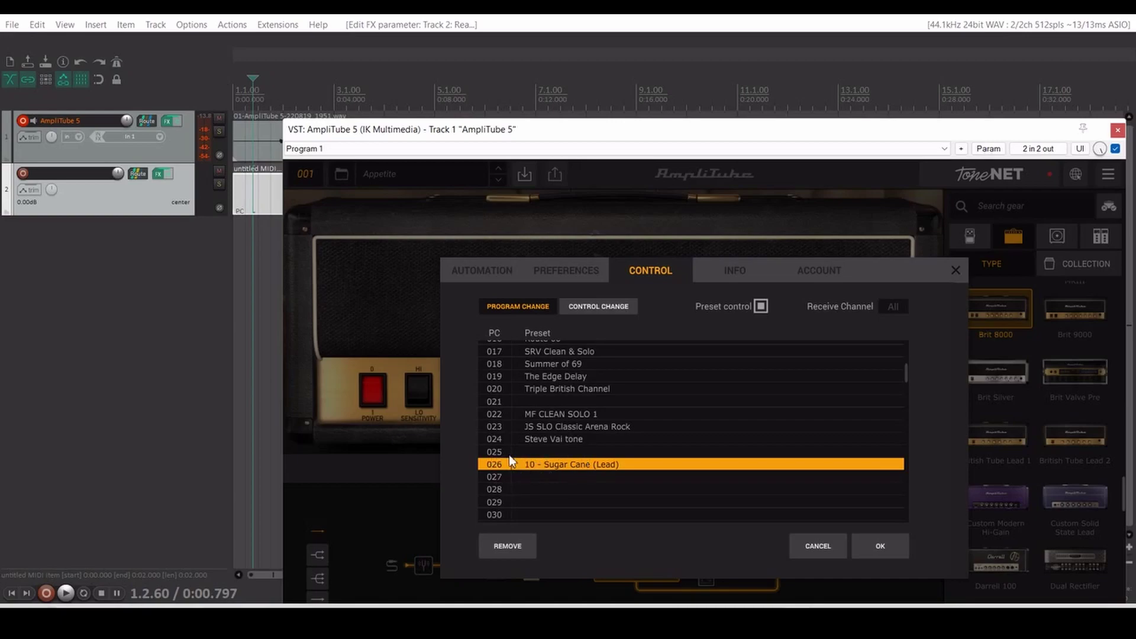
left_click(818, 546)
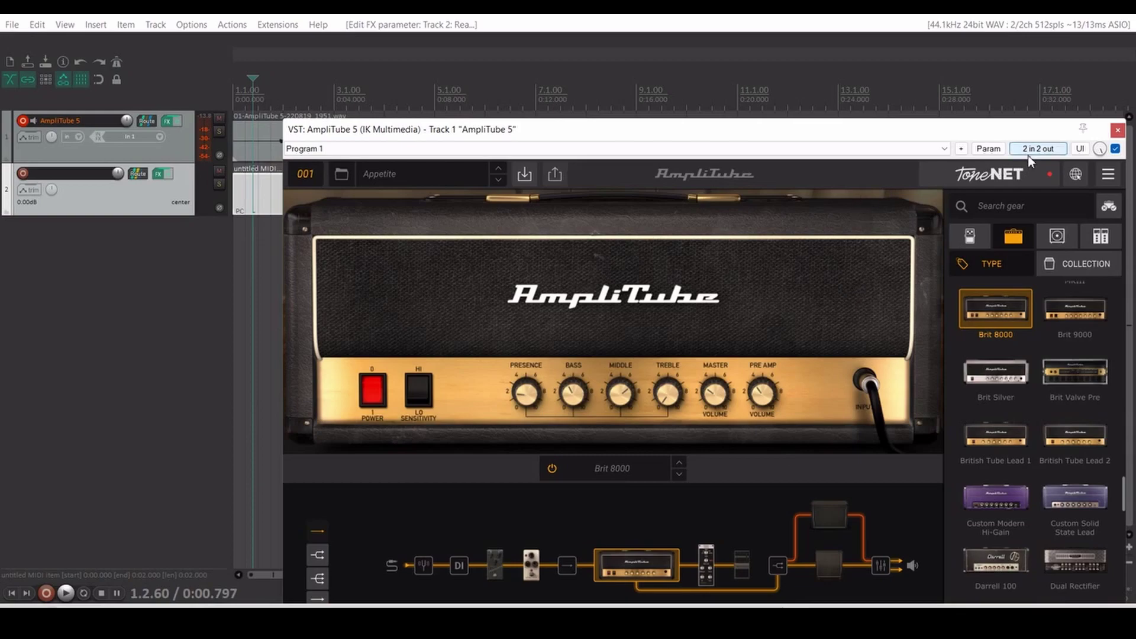
- Disarm recording on the AmpliTube 5 track and increase the height of the tracks
left_click_drag(966, 133, 953, 240)
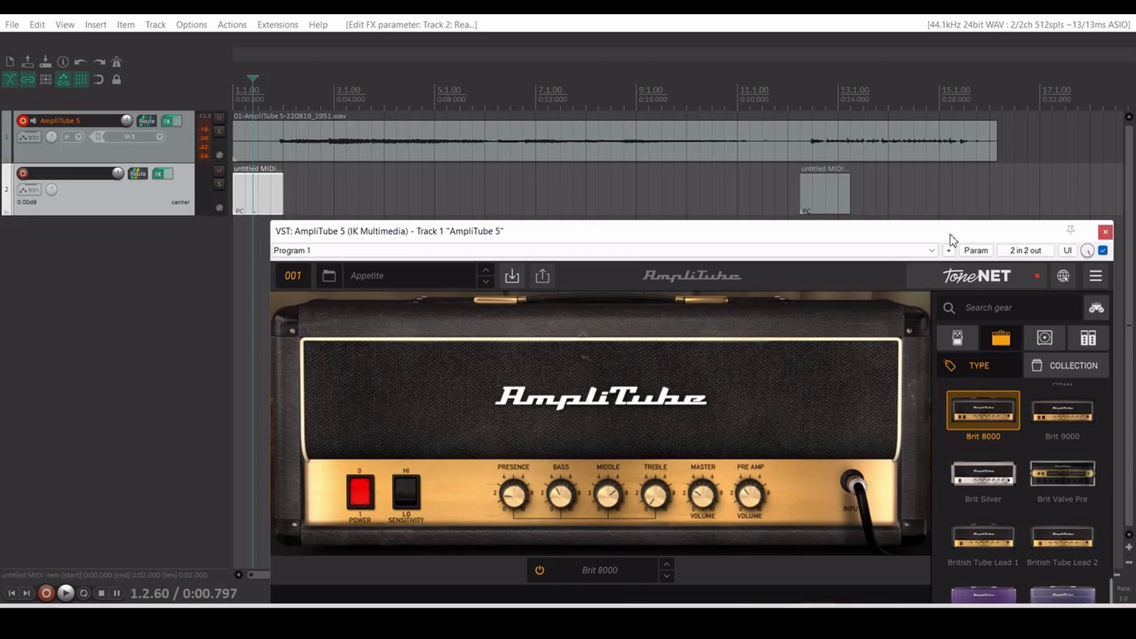
left_click(23, 122)
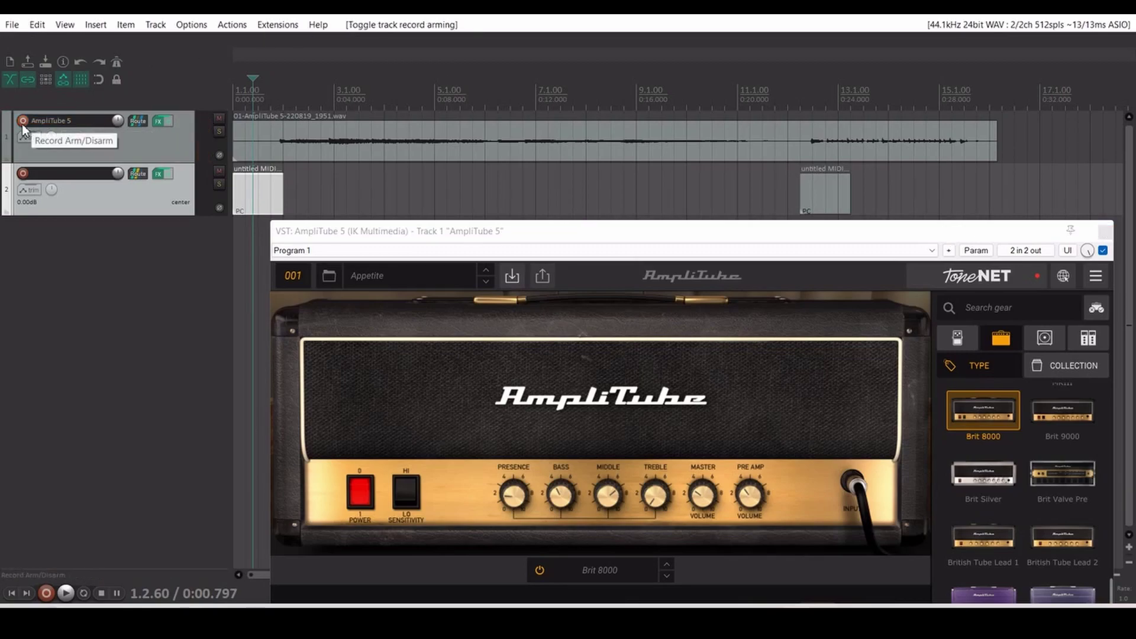
left_click(118, 278)
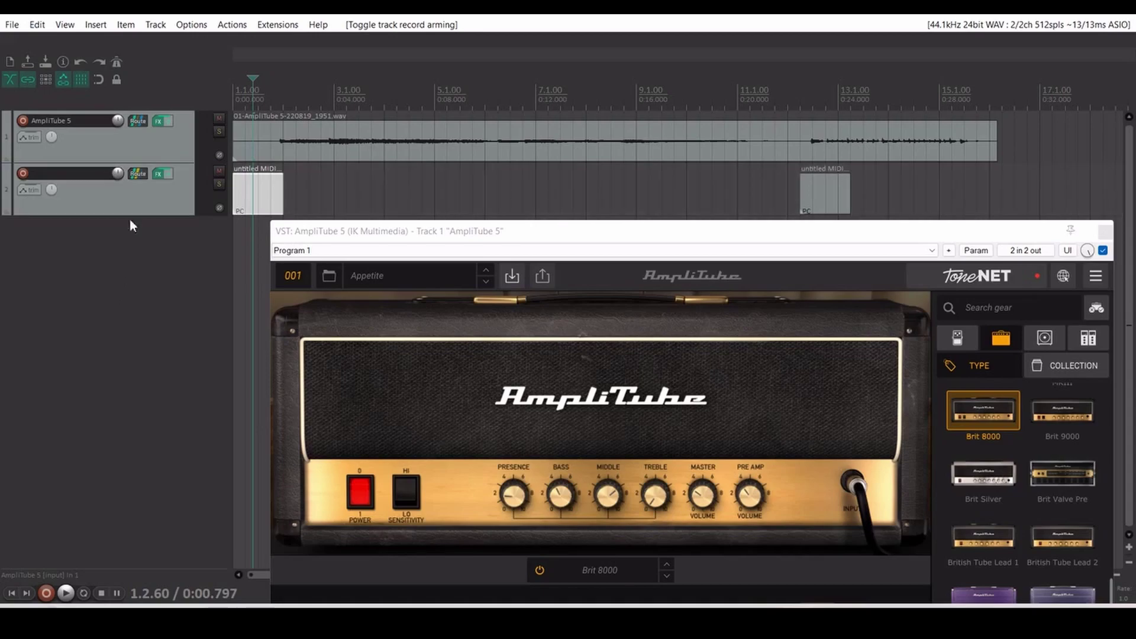
left_click(150, 145)
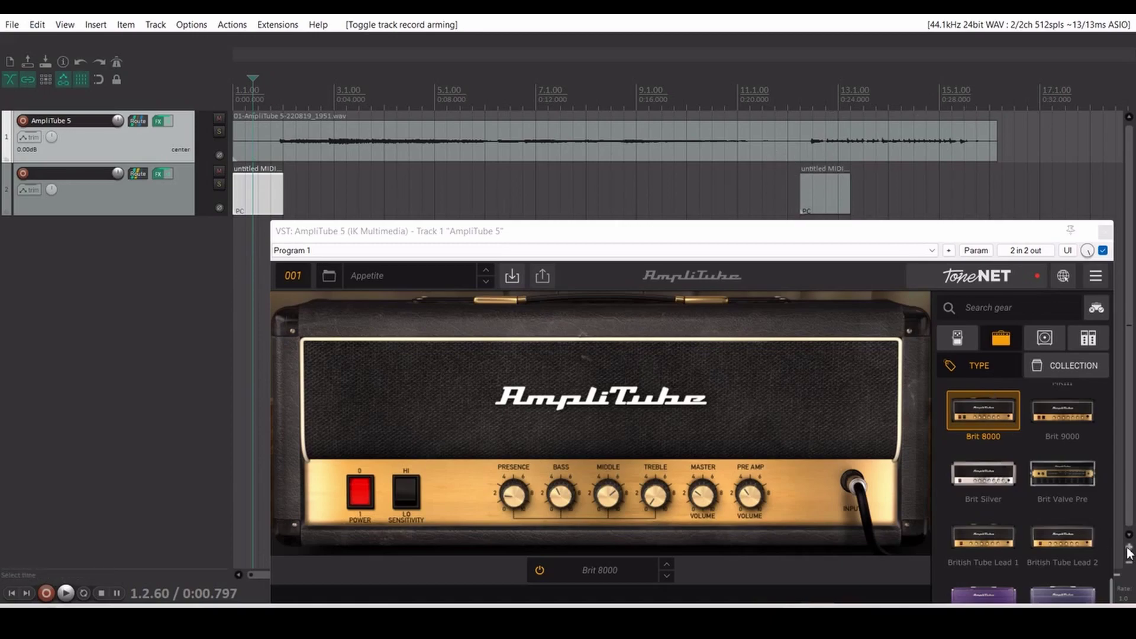
left_click(1129, 549)
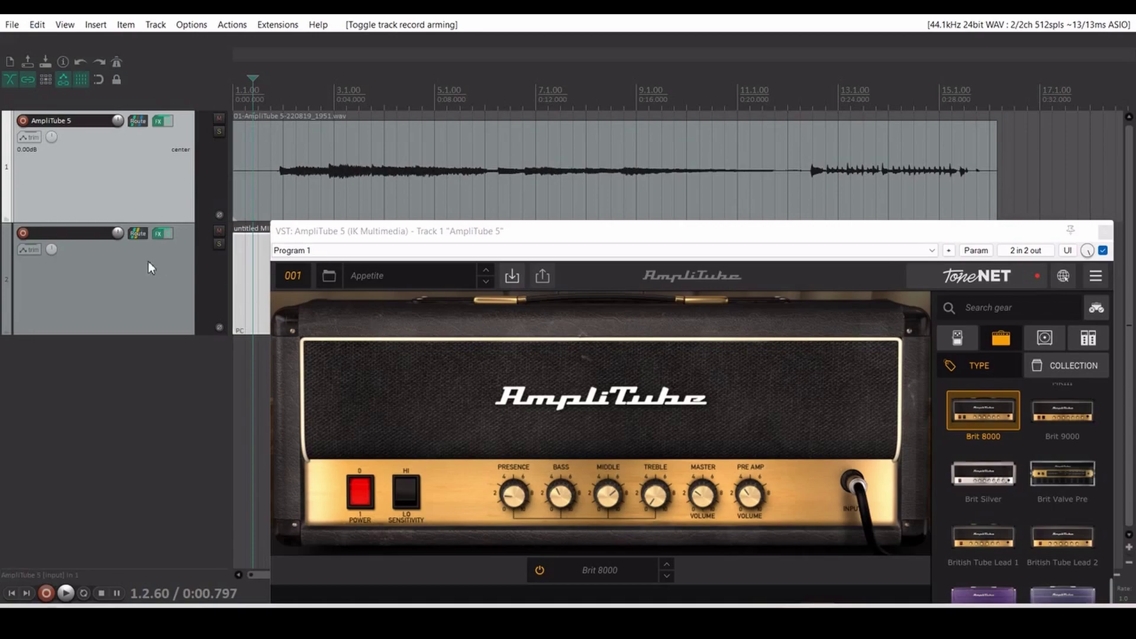
right_click(154, 187)
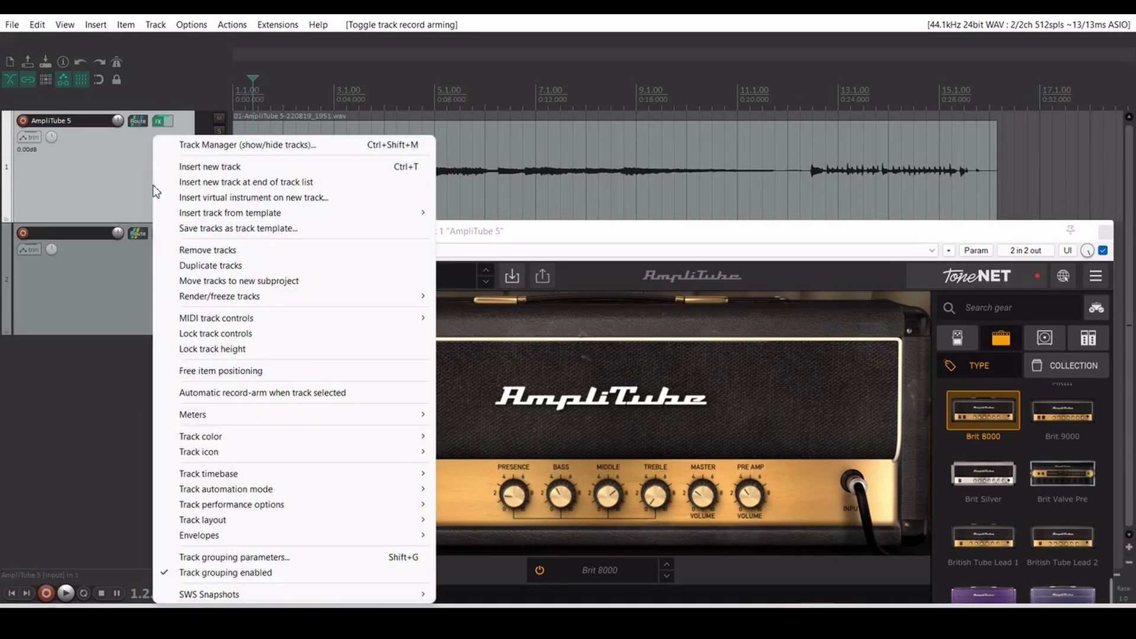
left_click(120, 175)
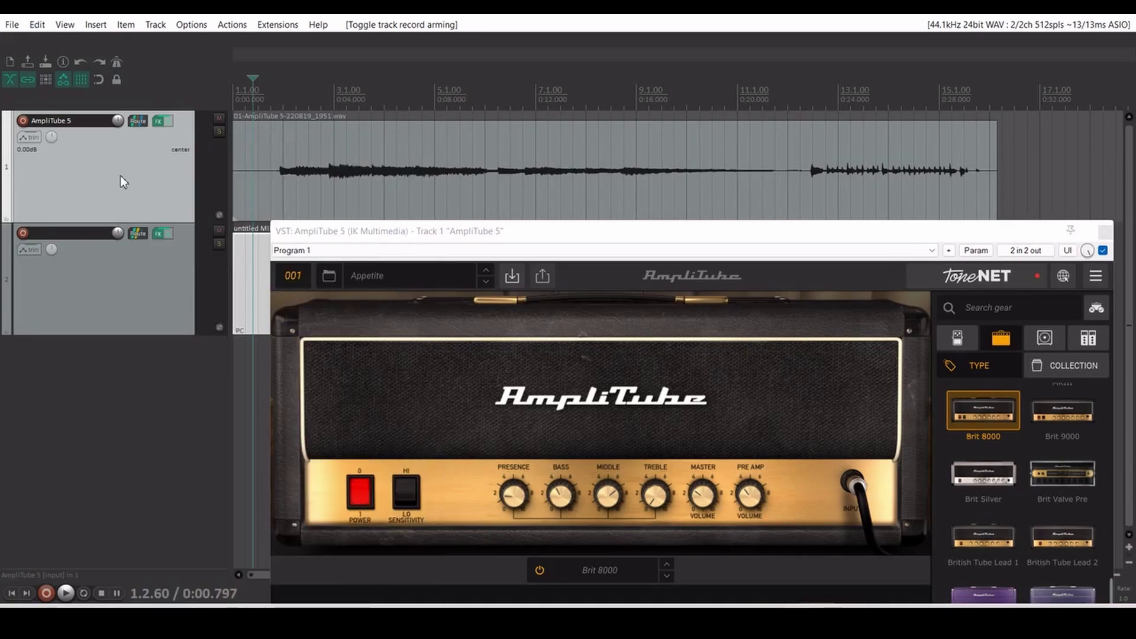
- Enable the Volume envelope for the AmpliTube 5 track and close the envelope and plug-in windows
left_click(30, 135)
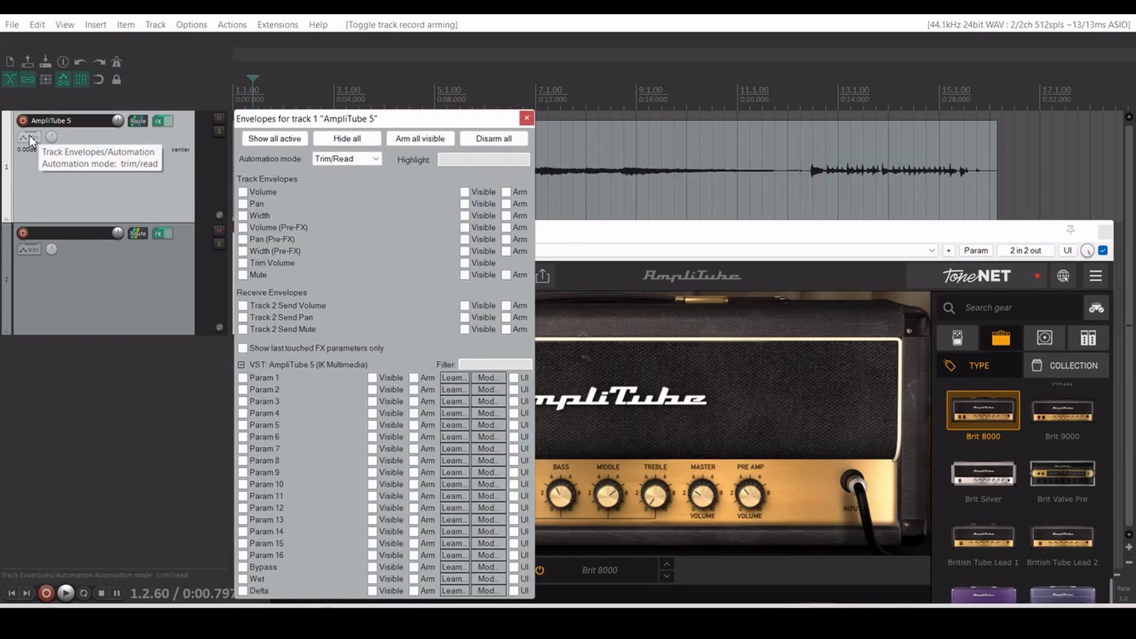
left_click(243, 192)
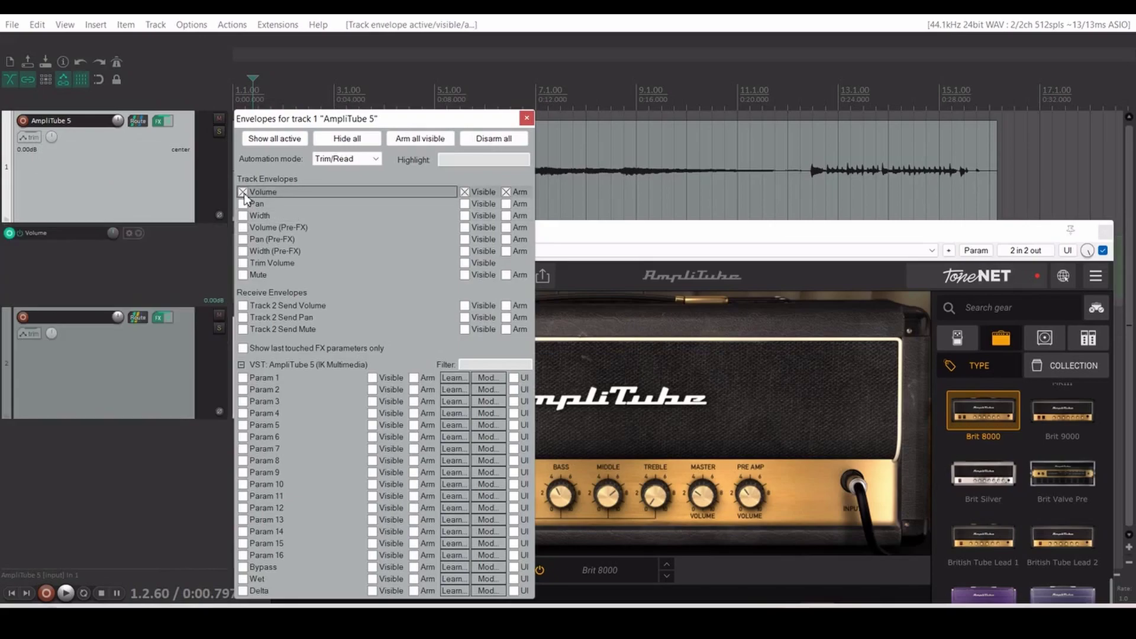
left_click(527, 117)
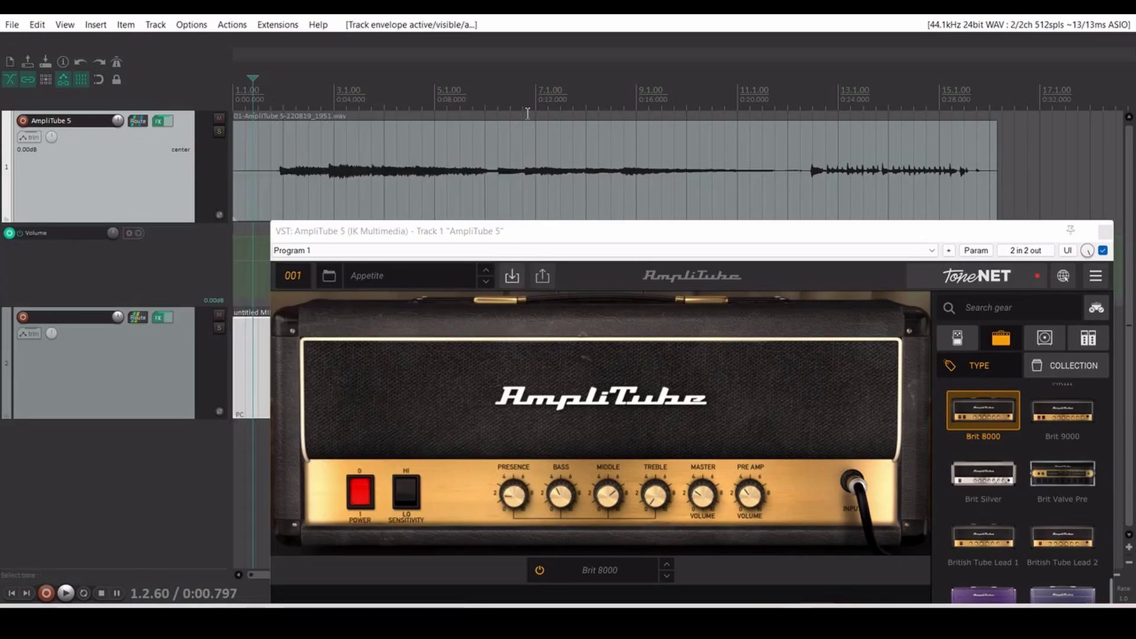
left_click(1105, 232)
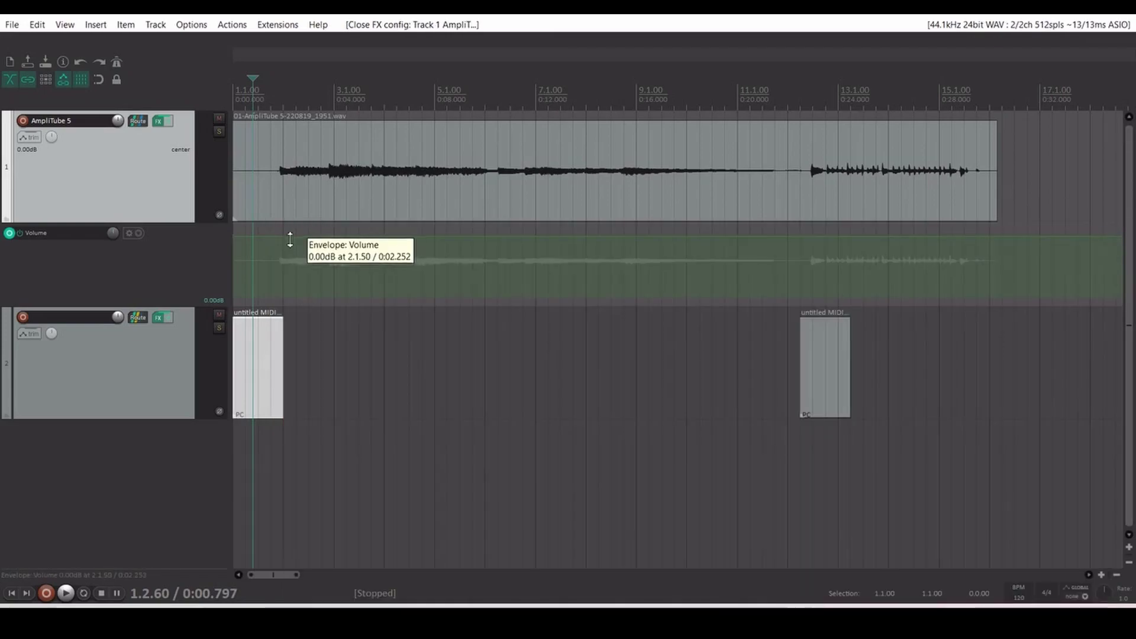
- Lower the AmpliTube 5 track's volume envelope to -1.20 dB and add a lower point at about 1.2 seconds
mouse_move(288, 240)
left_mouse_down()
mouse_move(288, 282)
mouse_move(289, 243)
left_mouse_up()
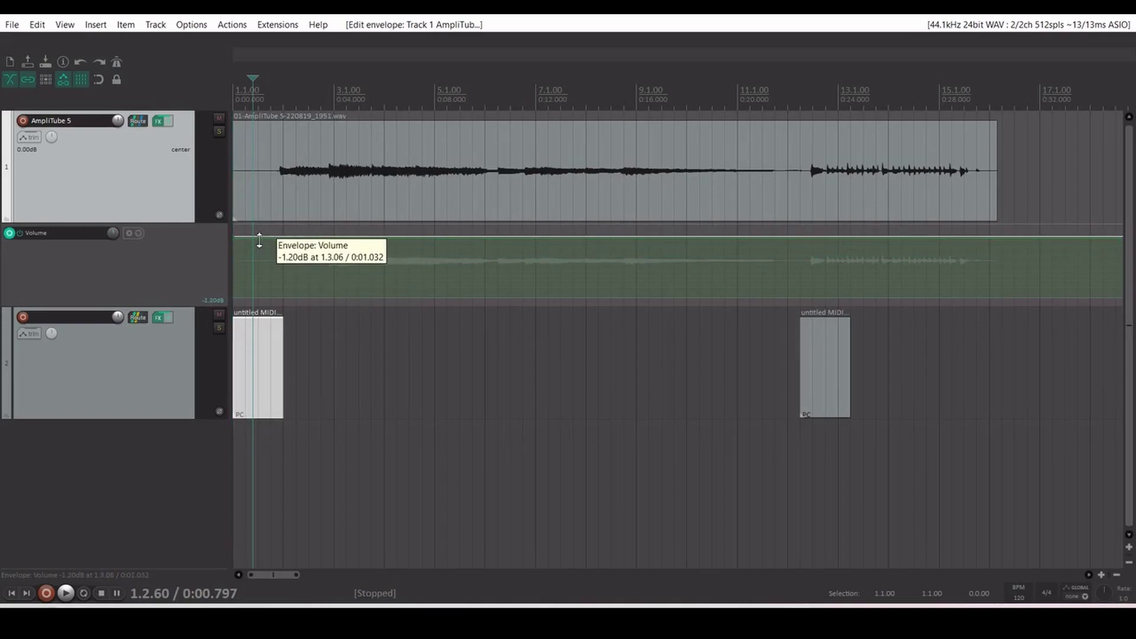
left_click(259, 240, "shift")
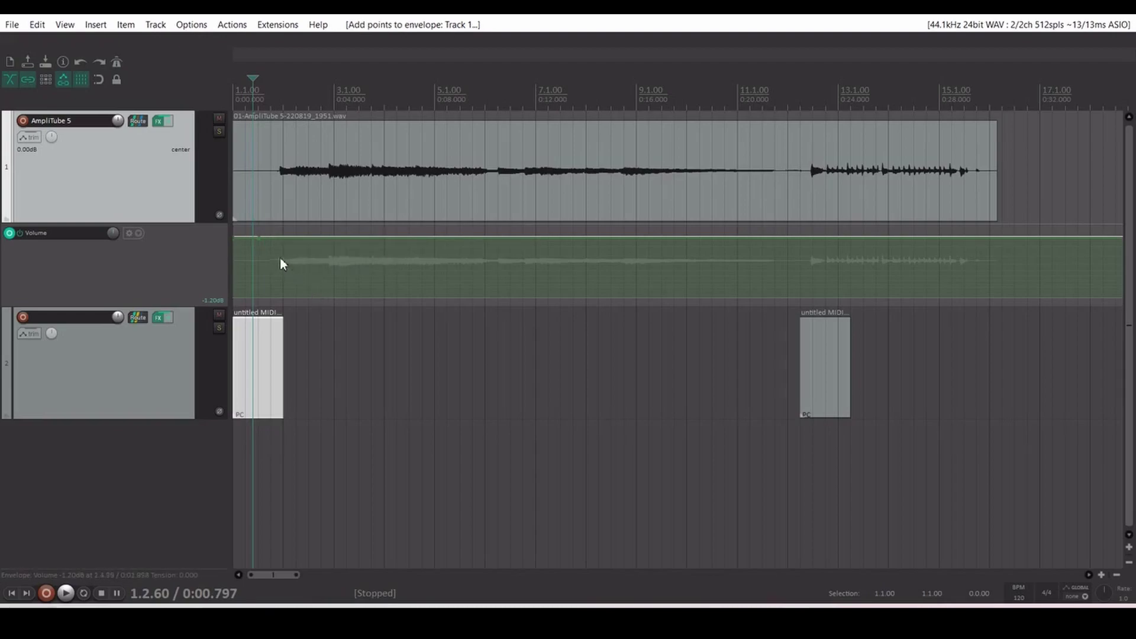
left_click_drag(262, 240, 267, 275)
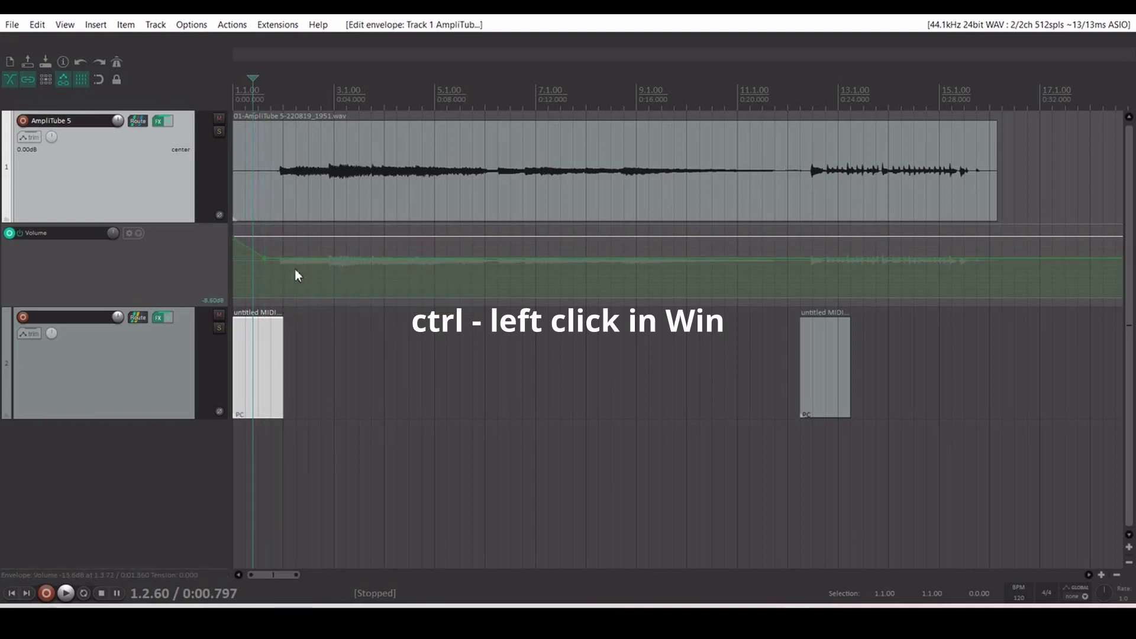
- Add volume envelope points at about 7.4 seconds (-6 dB) and 12.5 seconds (-7.2 dB), plus a much lower one near 13.5 seconds
left_click(421, 259, "ctrl")
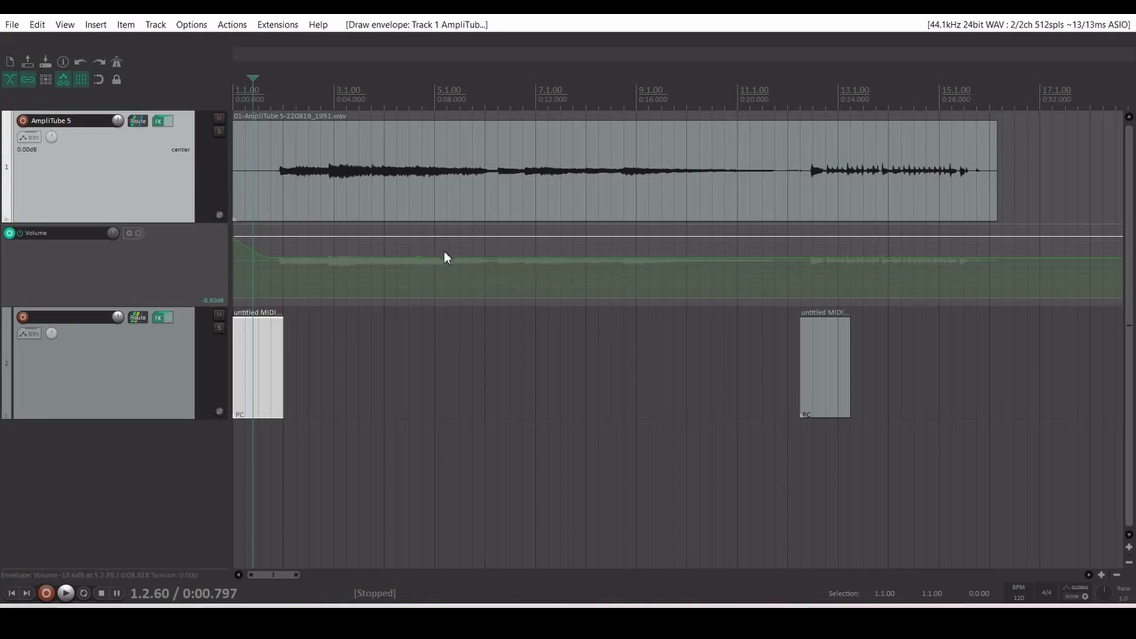
mouse_move(441, 258)
left_mouse_down()
mouse_move(441, 221)
mouse_move(438, 239)
left_mouse_up()
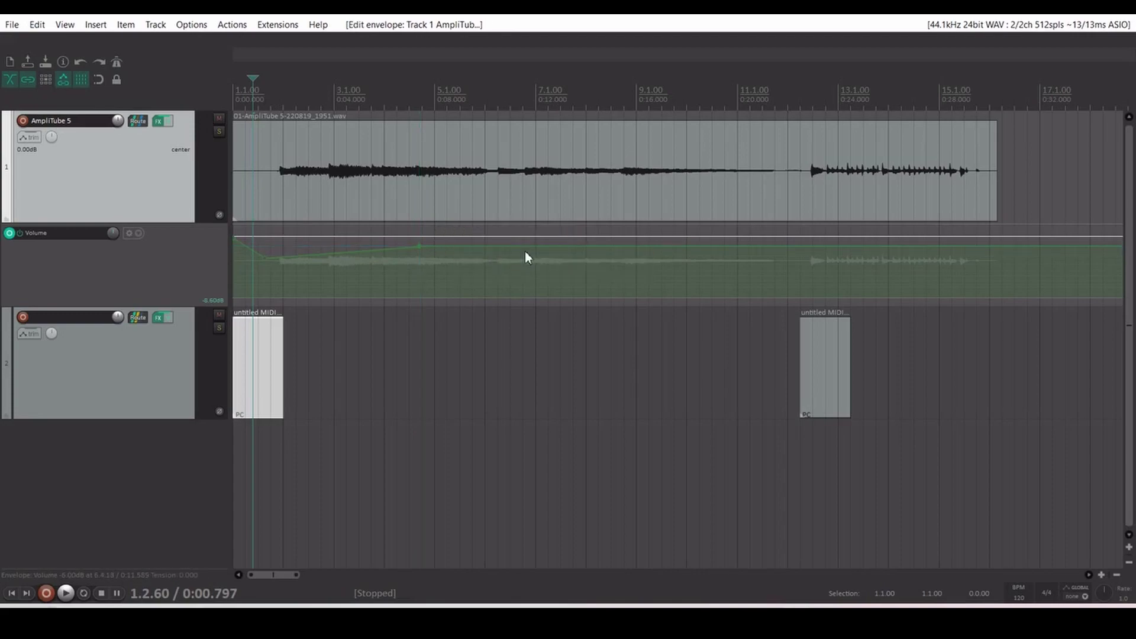
key("ctrl")
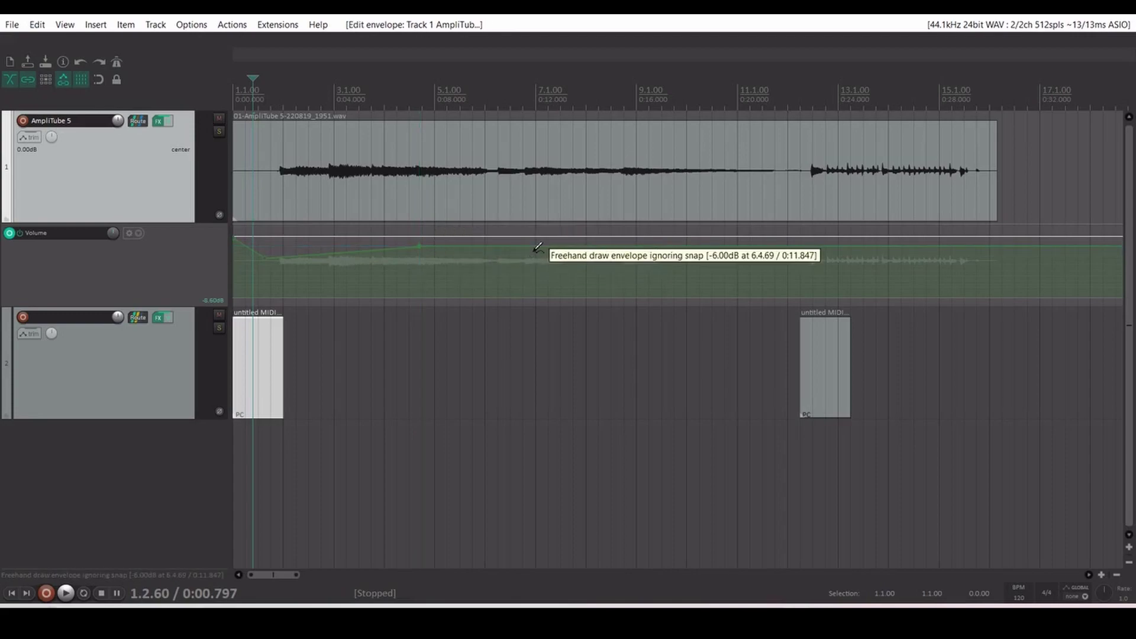
left_click(538, 248, "ctrl")
mouse_move(533, 250)
left_mouse_down()
mouse_move(543, 265)
mouse_move(548, 253)
left_mouse_up()
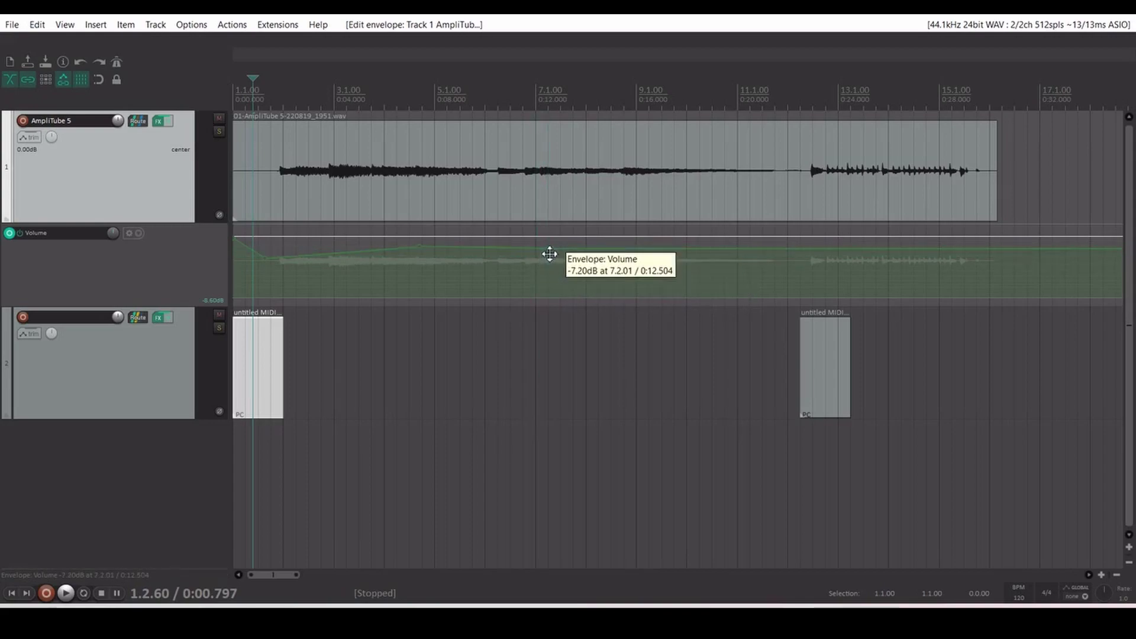
left_click(581, 253, "ctrl")
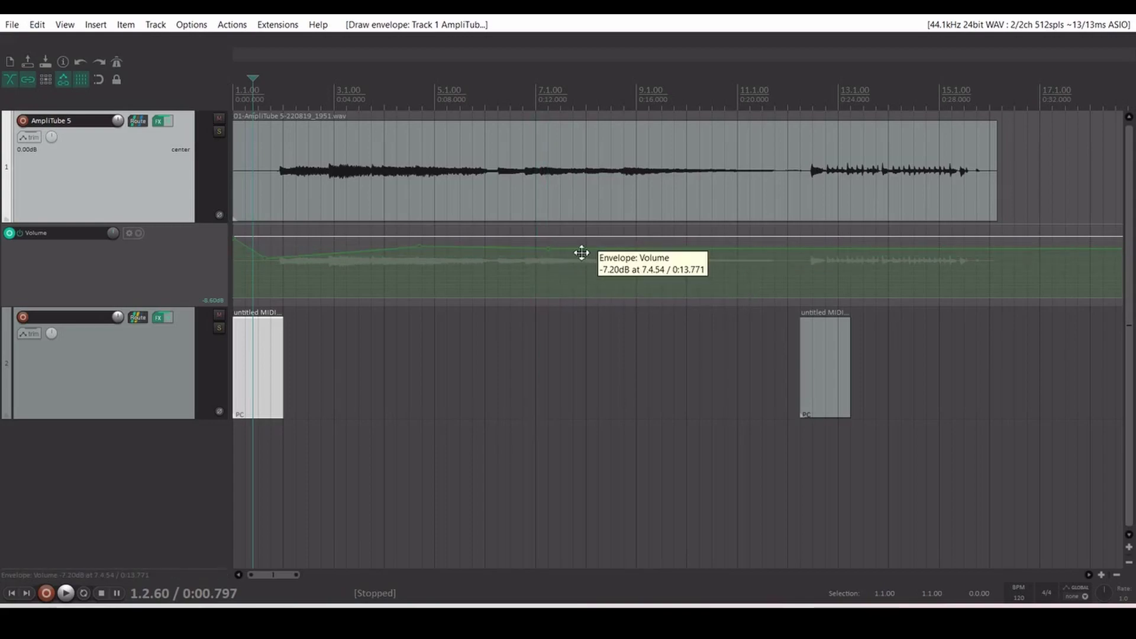
left_click_drag(581, 253, 576, 314)
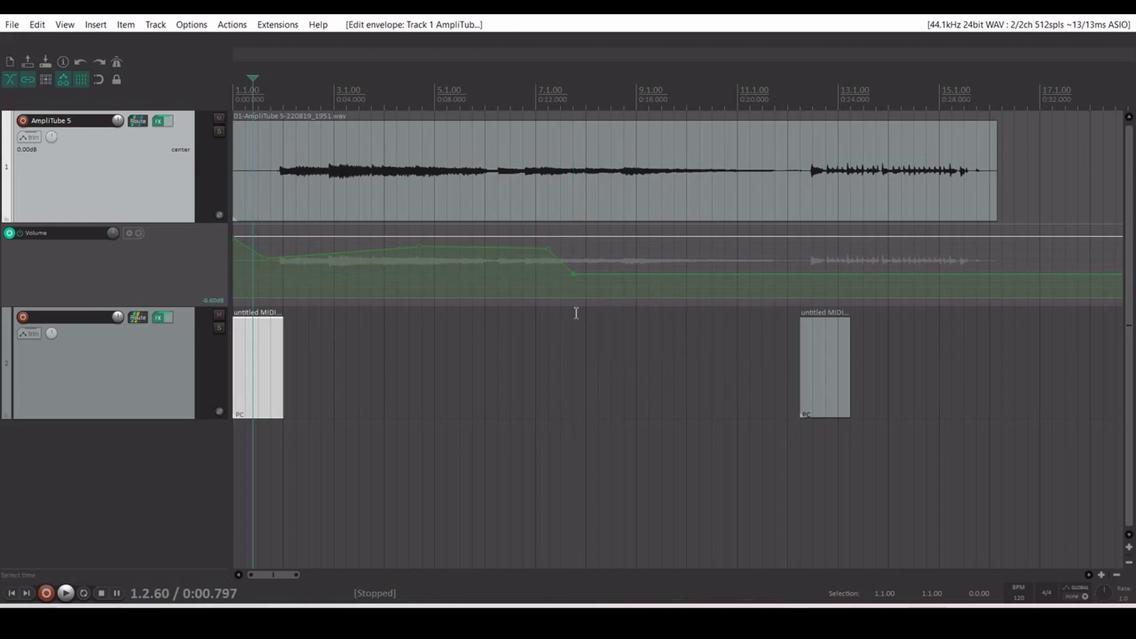
- Play the project from the beginning to hear the volume automation, and review the AmpliTube 5 track's available envelopes
left_click(11, 594)
key("space")
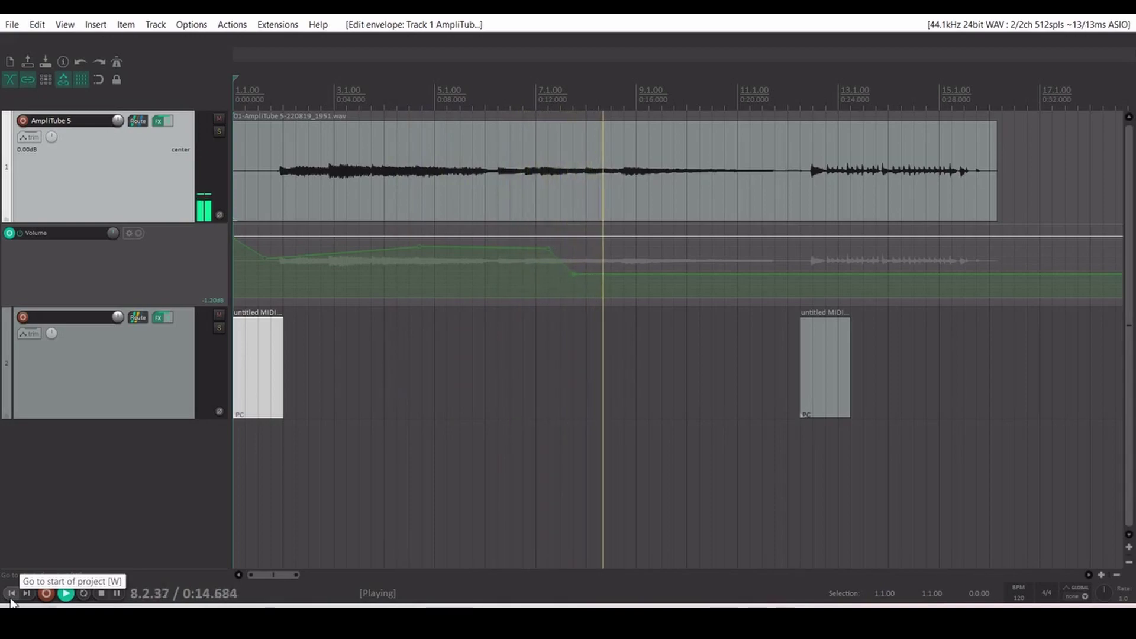
key("space")
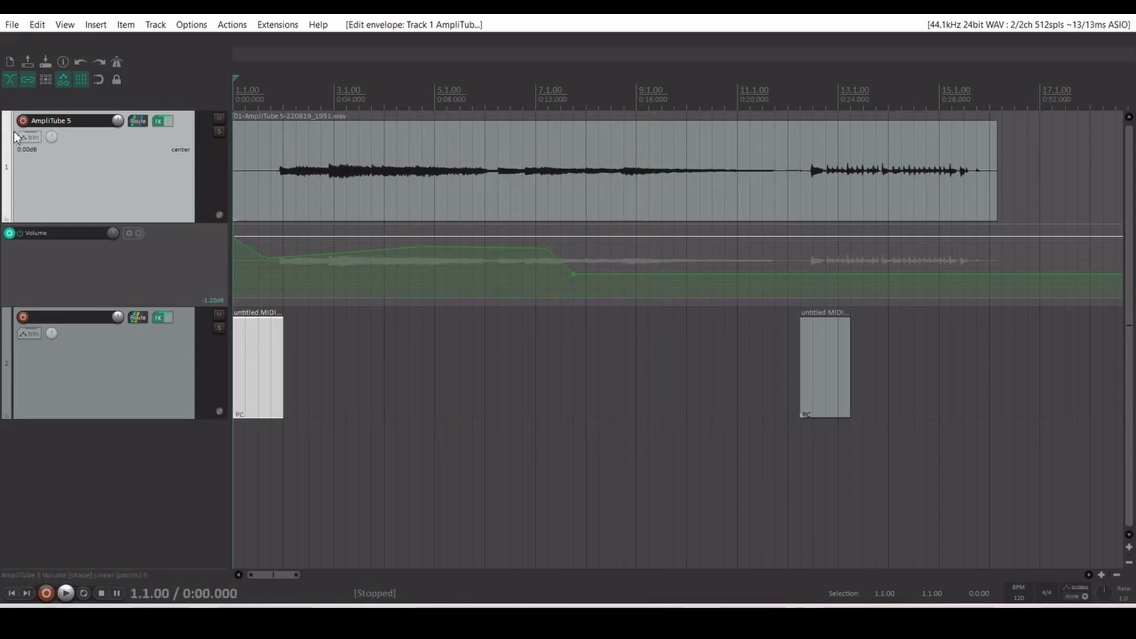
left_click(30, 141)
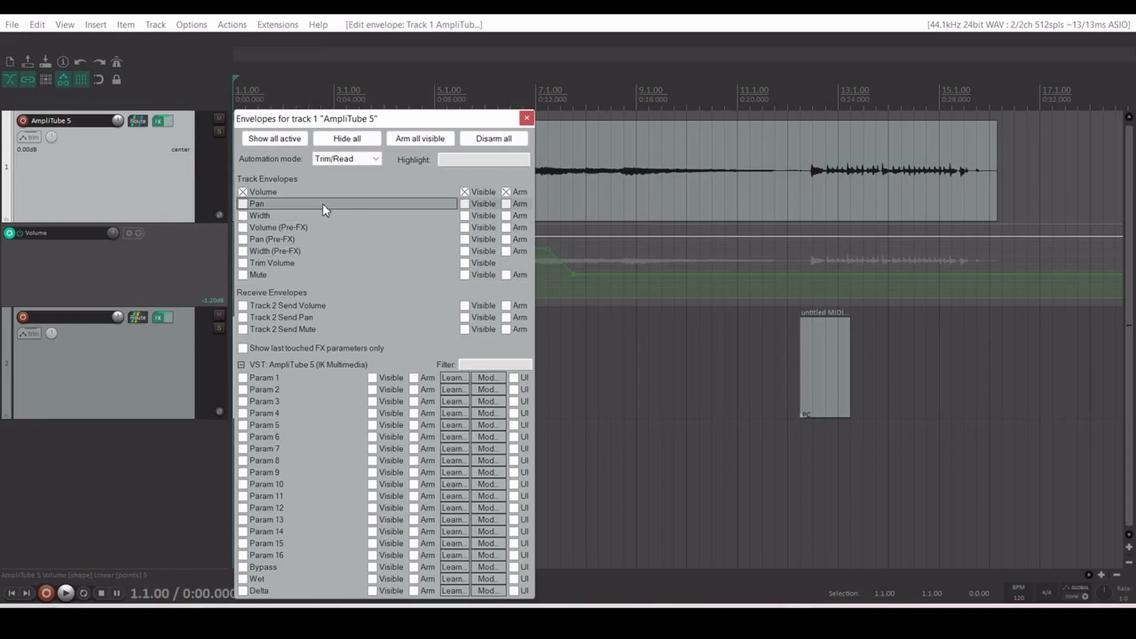
left_click(527, 119)
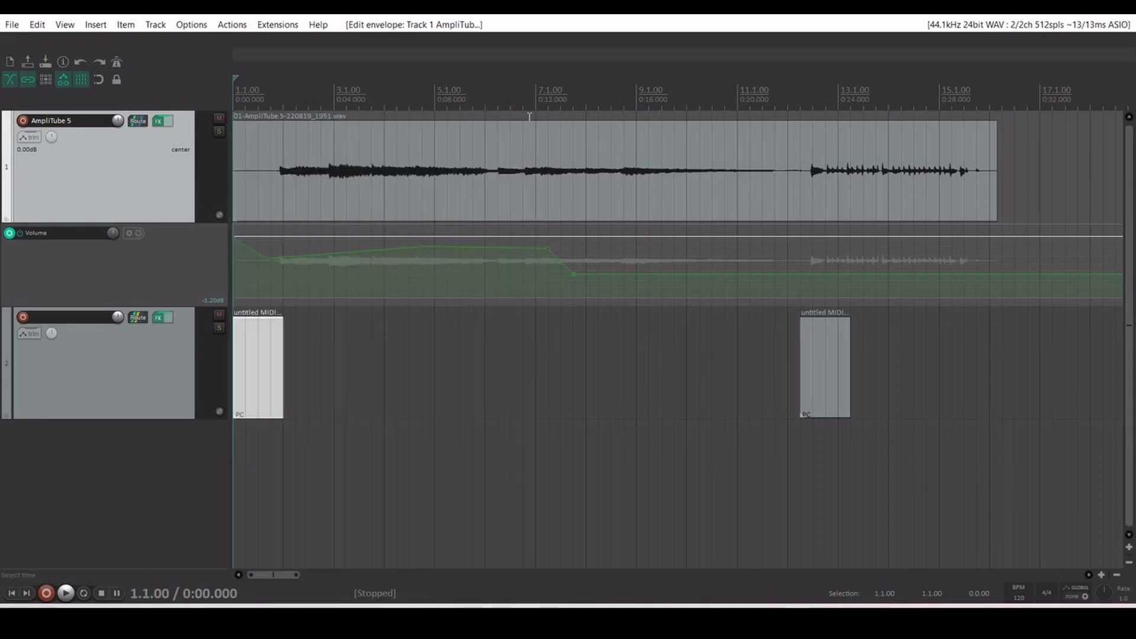